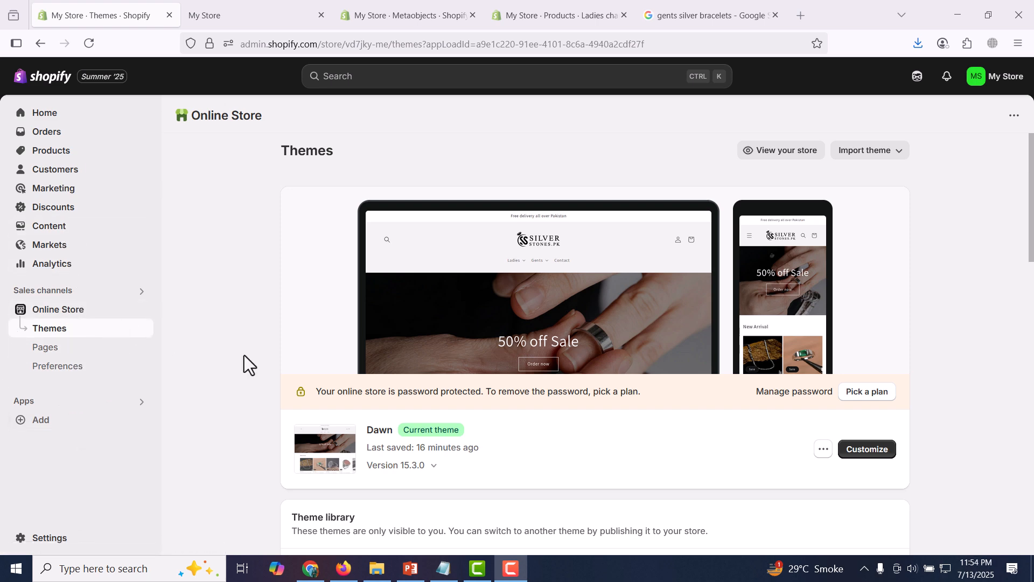
Rename the store to 'Silver jewelry' in the store profile, fixing the typo
{"action": "left_click", "coordinate": [69, 540]}
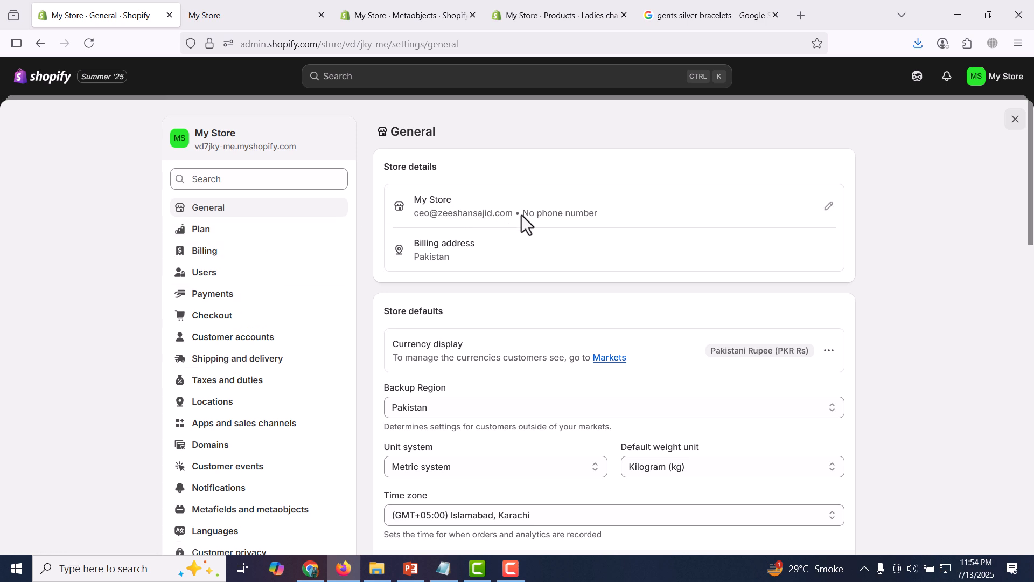
{"action": "left_click", "coordinate": [829, 207]}
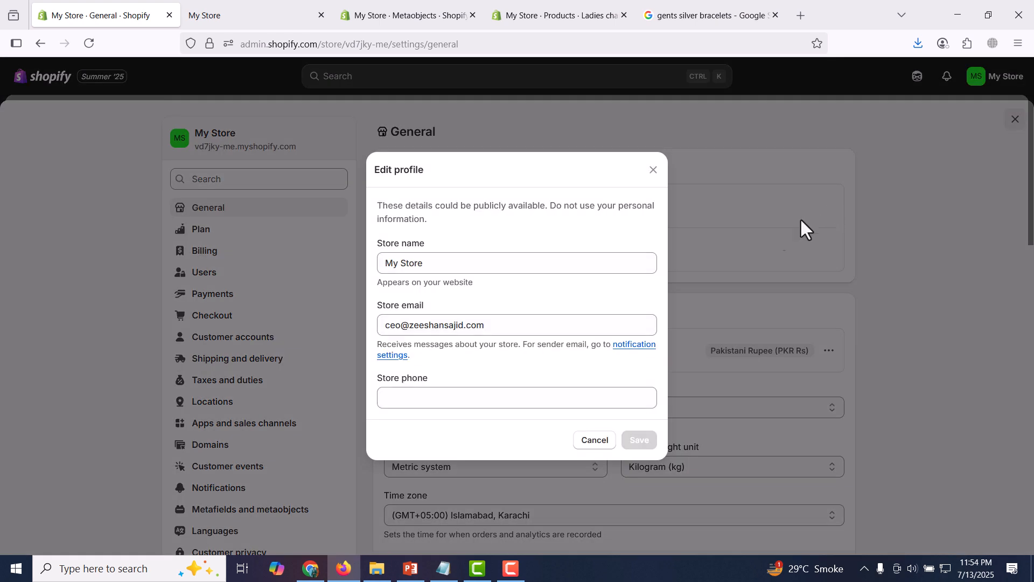
{"action": "triple_click", "coordinate": [492, 263]}
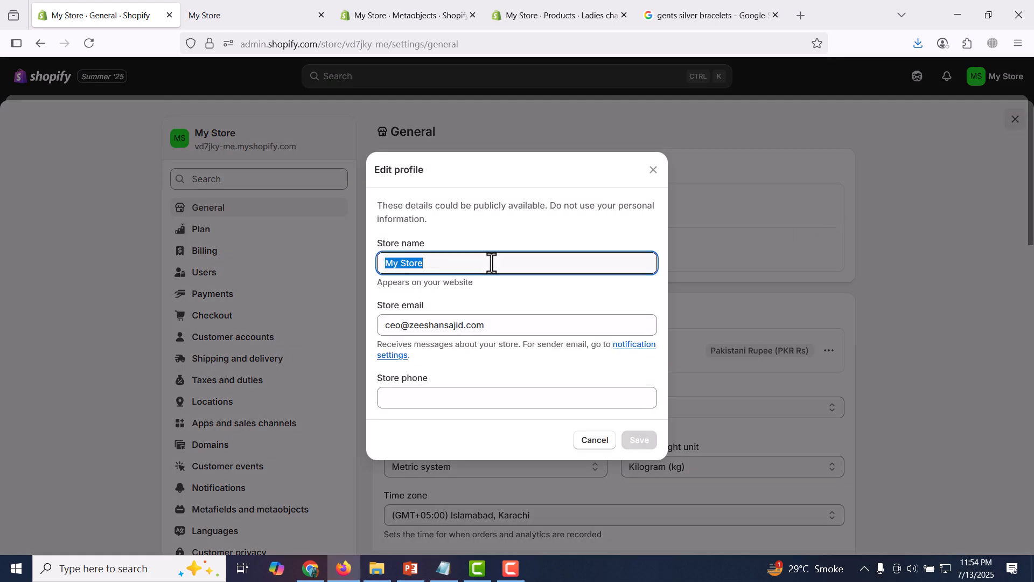
{"action": "type", "text": "S"}
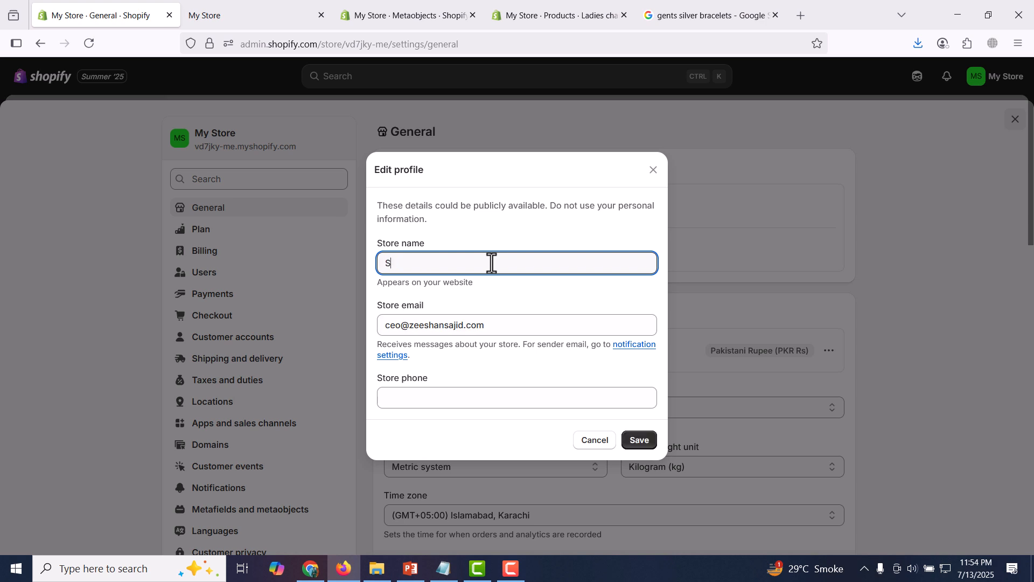
{"action": "type", "text": "ilver jewlry"}
{"action": "left_click", "coordinate": [426, 263]}
{"action": "type", "text": "e"}
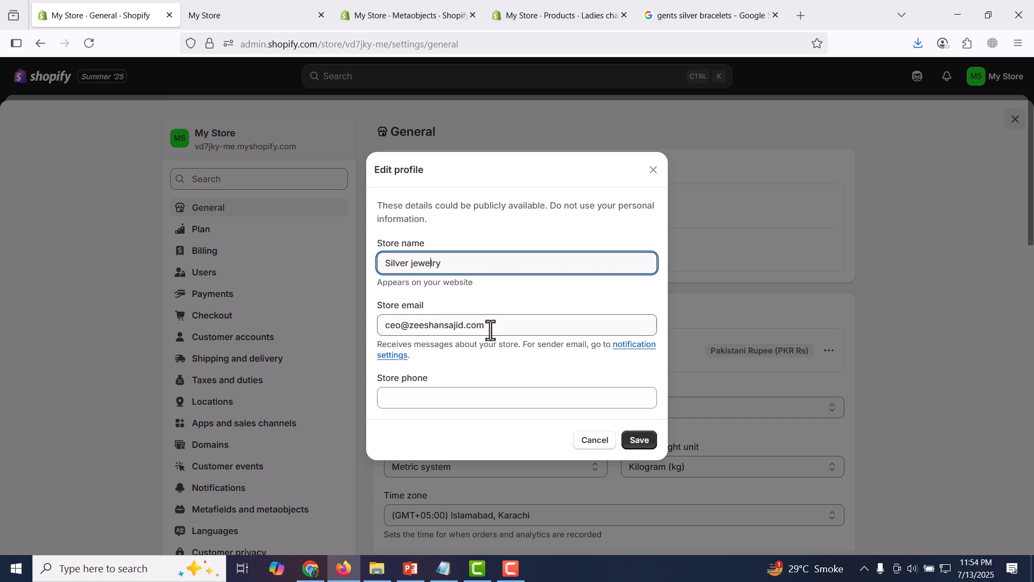
Enter the store phone number in the profile and save it
{"action": "left_click", "coordinate": [493, 398]}
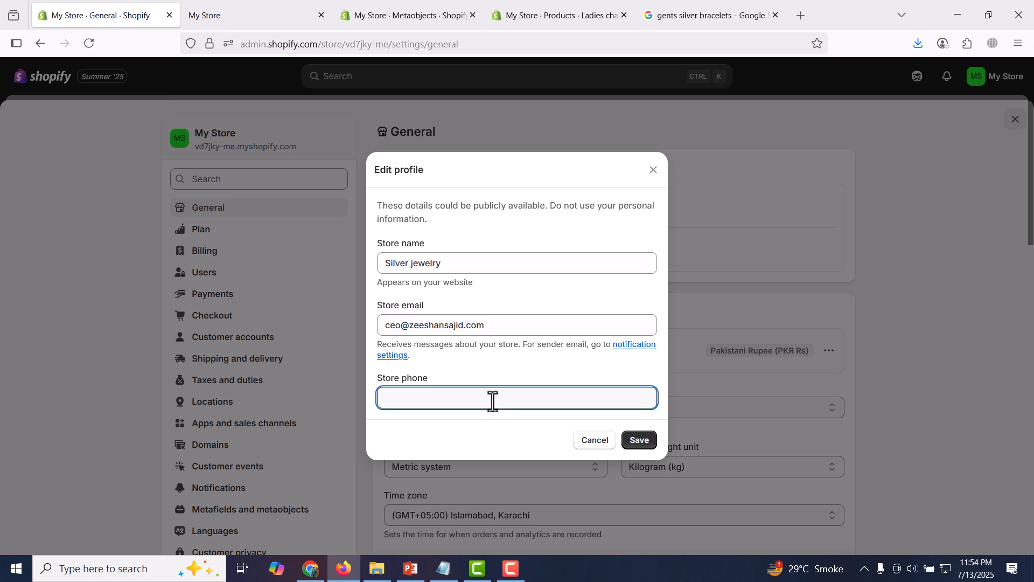
{"action": "left_click", "coordinate": [641, 443]}
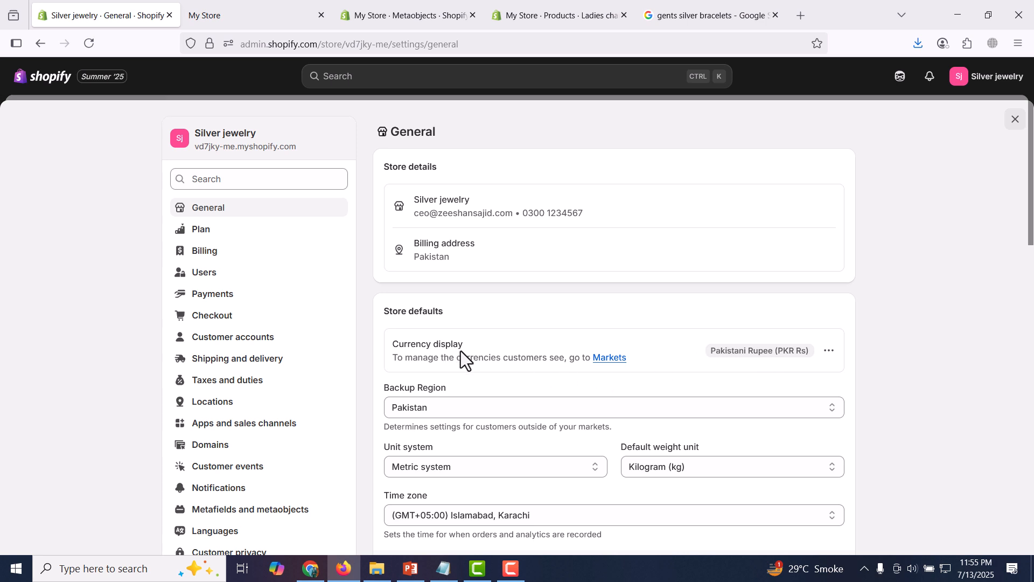
{"action": "left_click", "coordinate": [830, 351]}
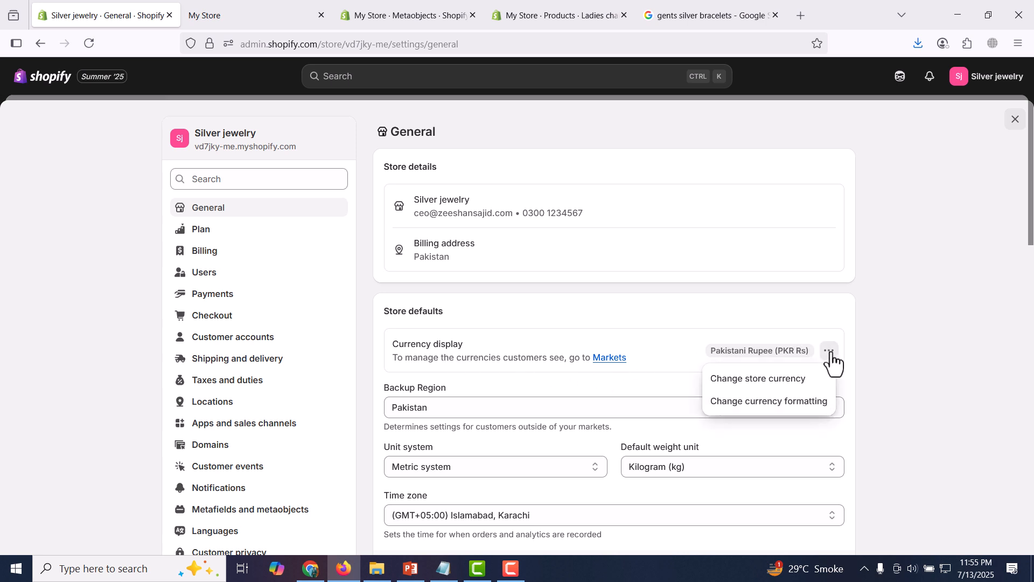
{"action": "left_click", "coordinate": [782, 387]}
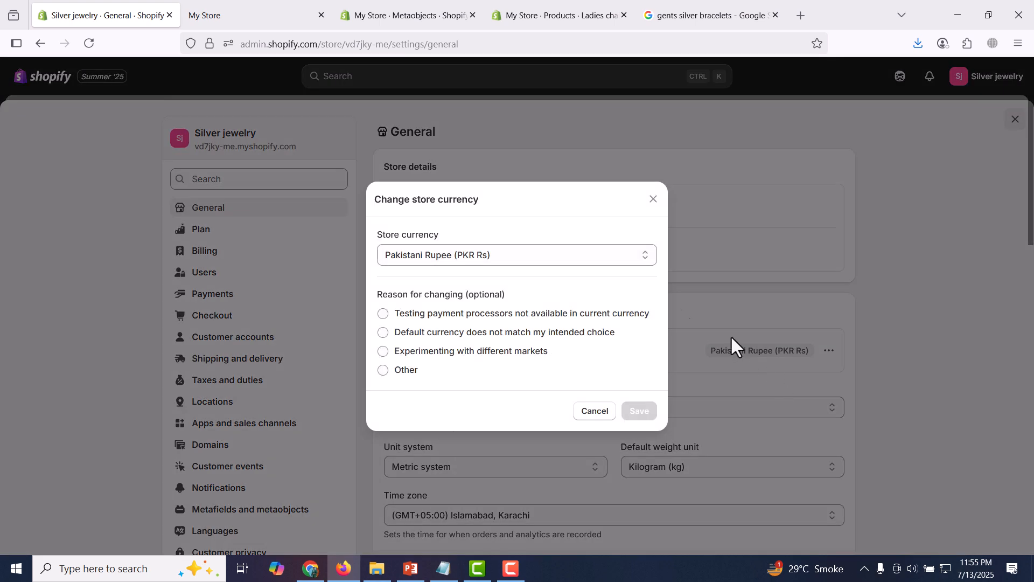
{"action": "left_click", "coordinate": [628, 256]}
{"action": "left_click", "coordinate": [629, 256]}
{"action": "left_click", "coordinate": [600, 415]}
{"action": "left_click", "coordinate": [828, 353]}
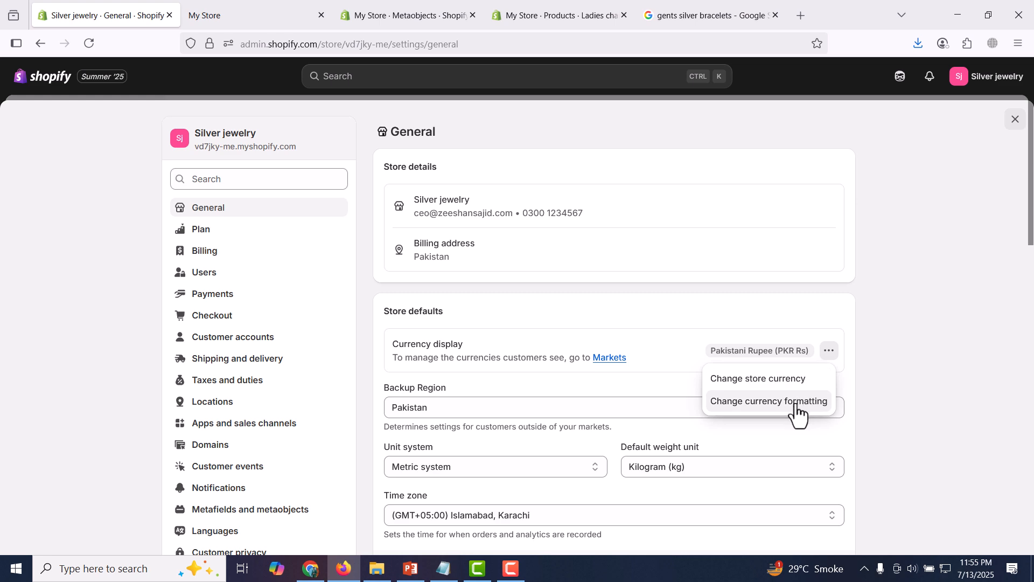
{"action": "left_click", "coordinate": [798, 402]}
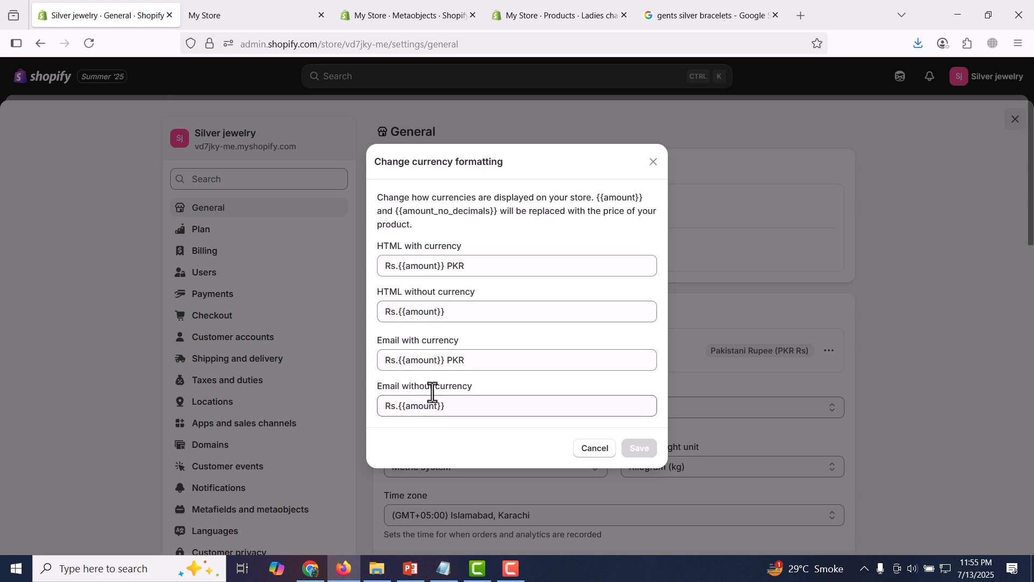
{"action": "left_click", "coordinate": [540, 269]}
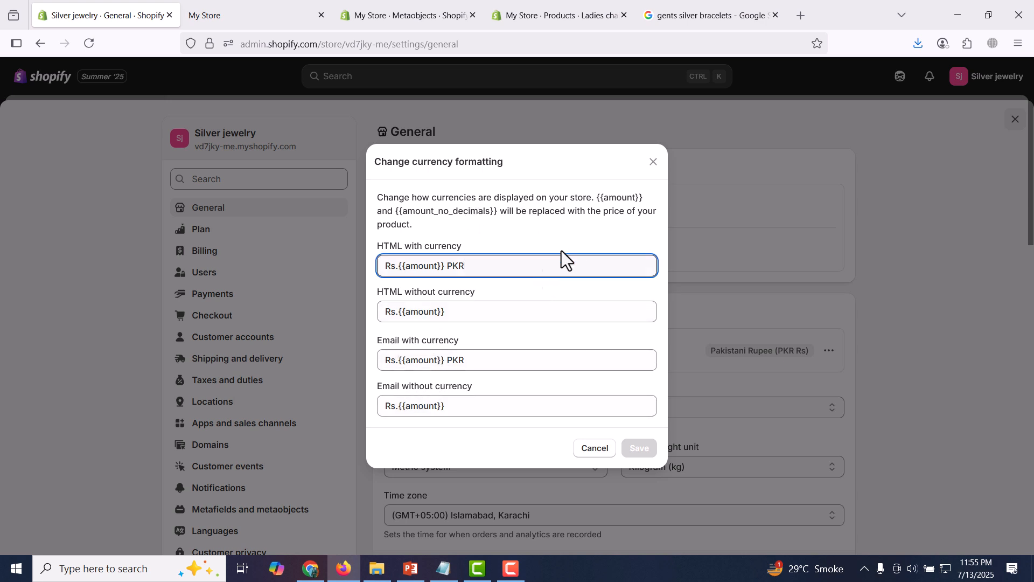
{"action": "left_click", "coordinate": [596, 449]}
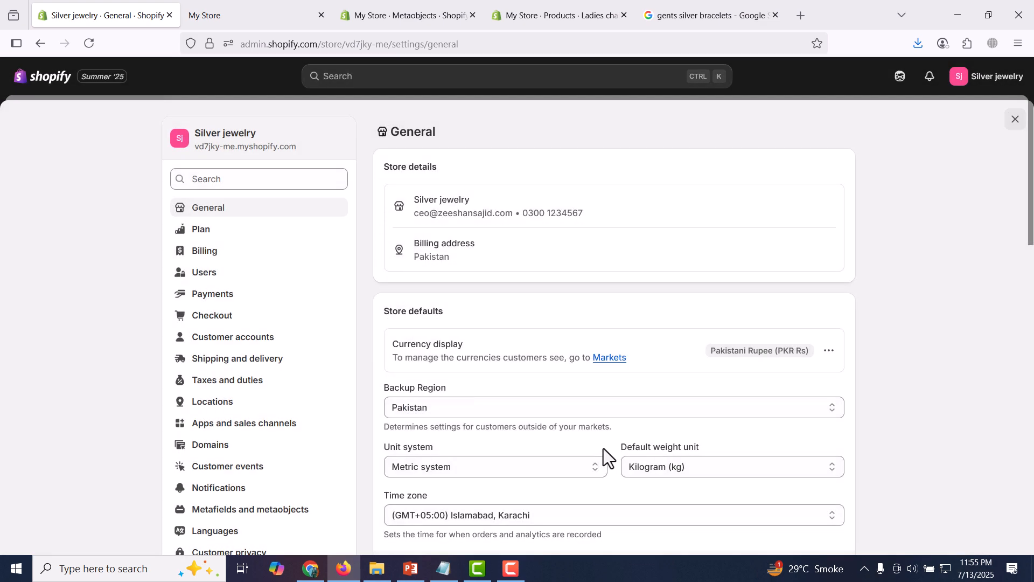
{"action": "scroll", "coordinate": [1031, 280], "scroll_direction": "down", "scroll_amount": 3}
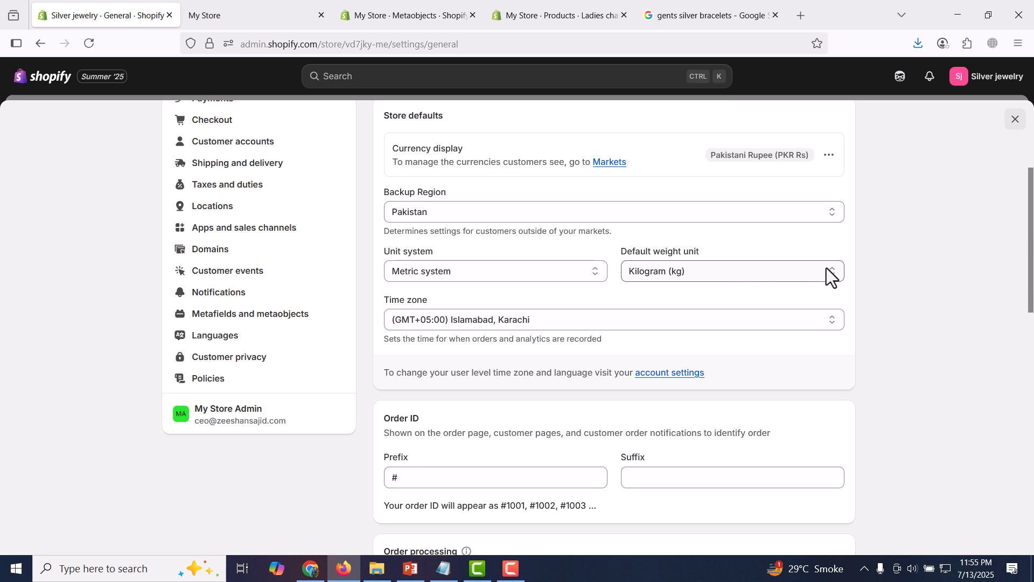
{"action": "left_click", "coordinate": [775, 277]}
{"action": "left_click", "coordinate": [775, 277]}
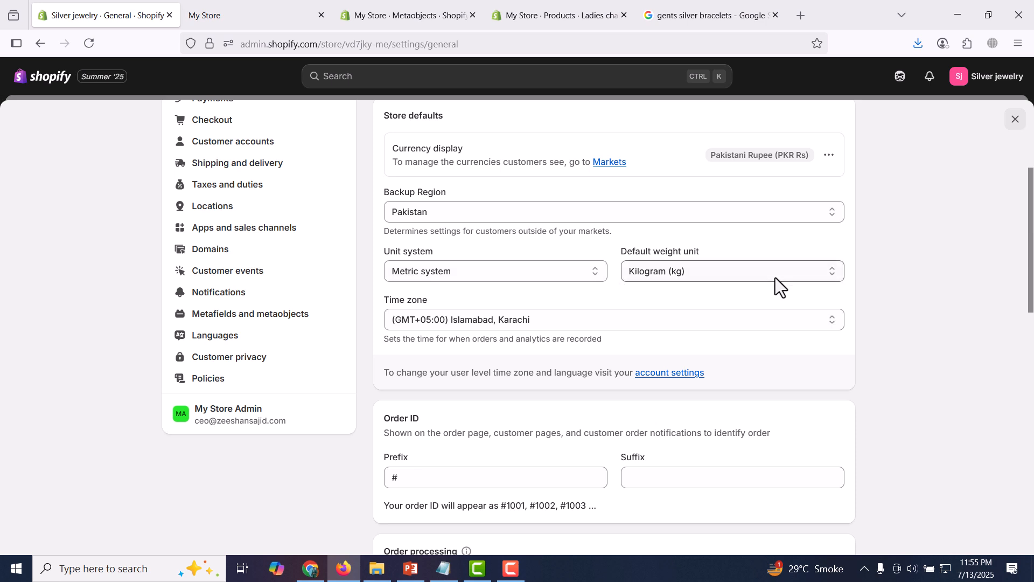
{"action": "left_click", "coordinate": [593, 269]}
{"action": "left_click", "coordinate": [591, 269]}
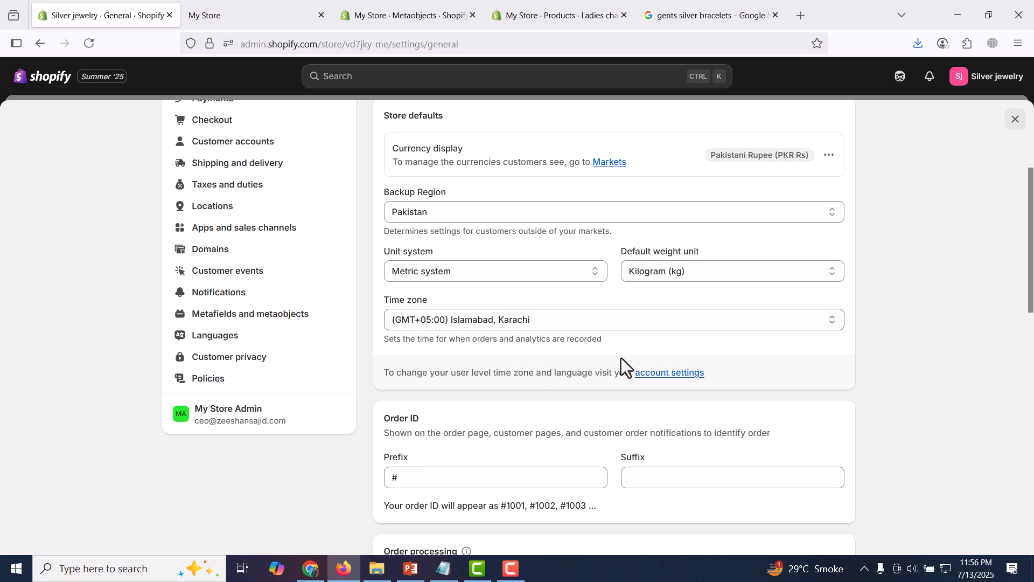
Add 10056 after # in the Order ID prefix and save, so orders start at #100561001
{"action": "left_click_drag", "start_coordinate": [1030, 235], "coordinate": [1032, 393]}
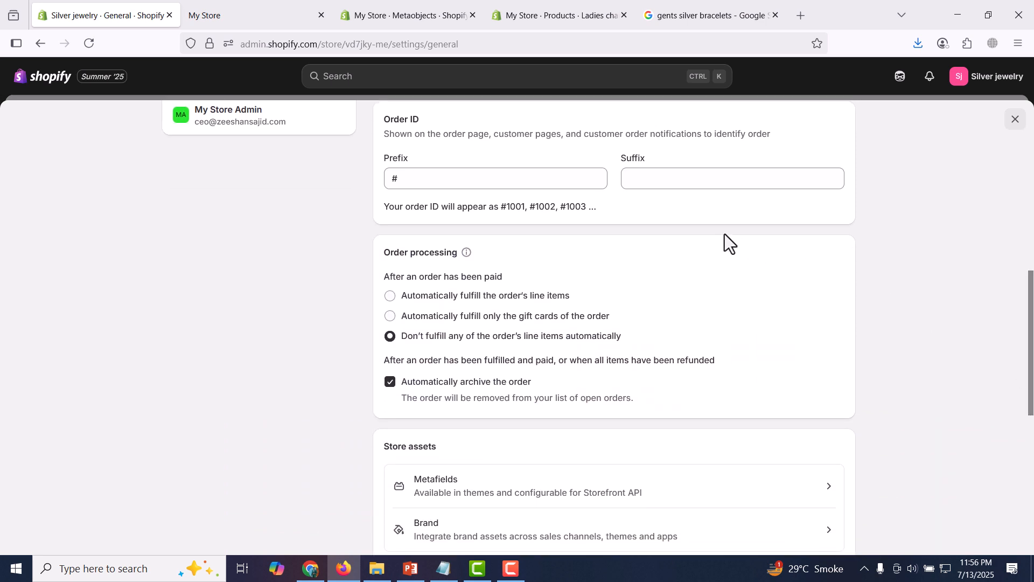
{"action": "left_click", "coordinate": [503, 177]}
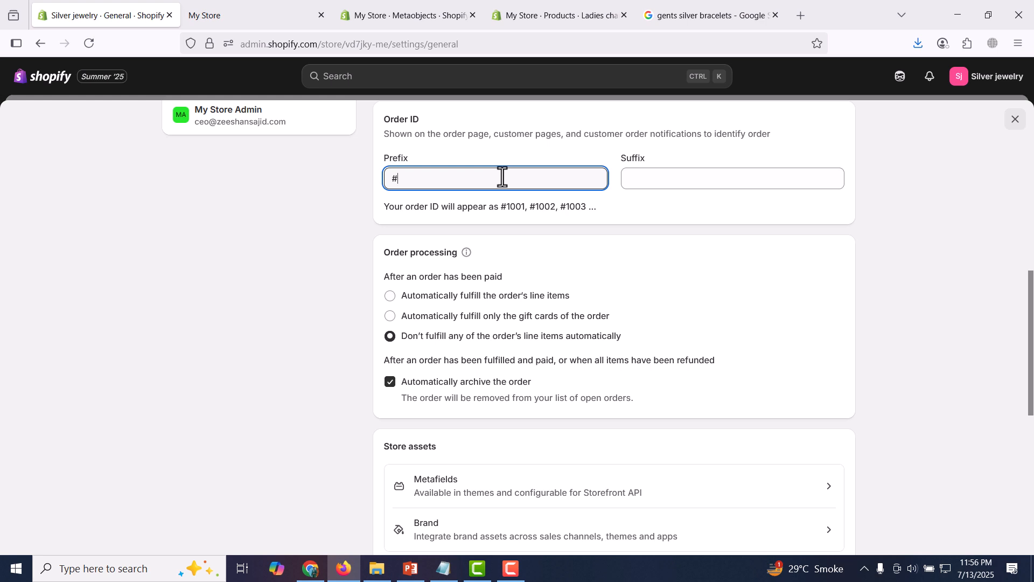
{"action": "type", "text": "1"}
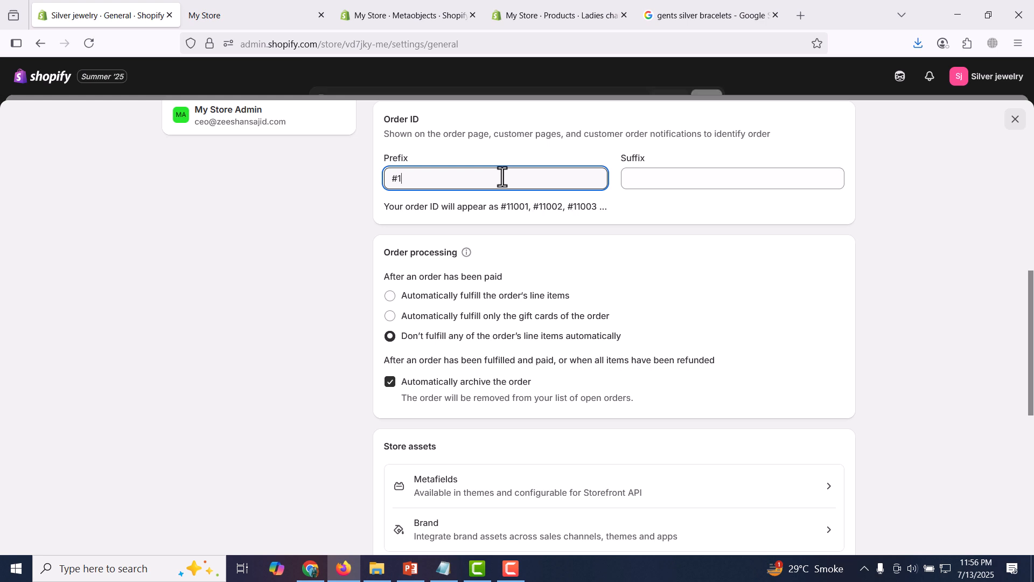
{"action": "type", "text": "0056"}
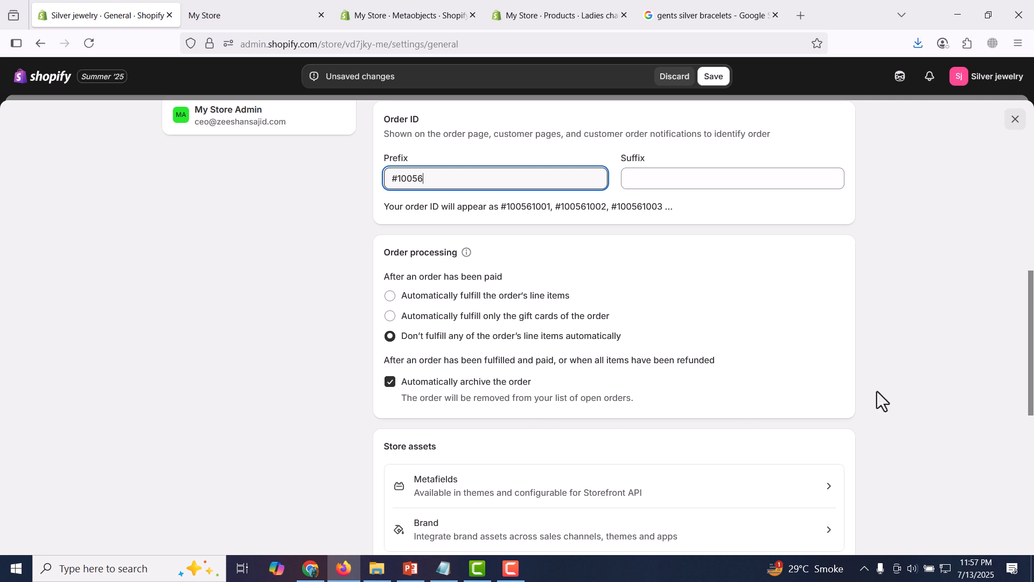
{"action": "left_click_drag", "start_coordinate": [1031, 308], "coordinate": [1031, 399]}
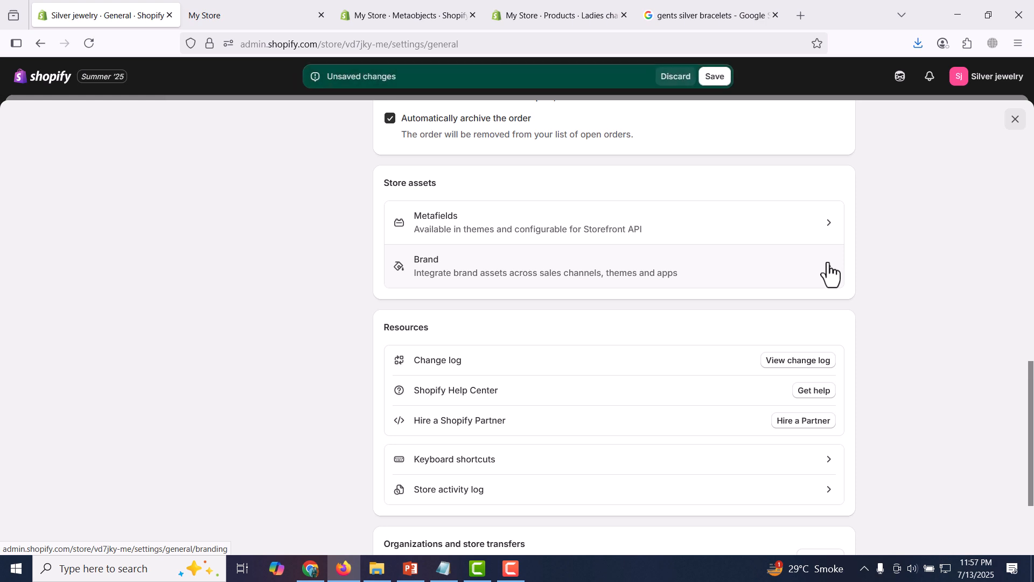
{"action": "left_click", "coordinate": [714, 76]}
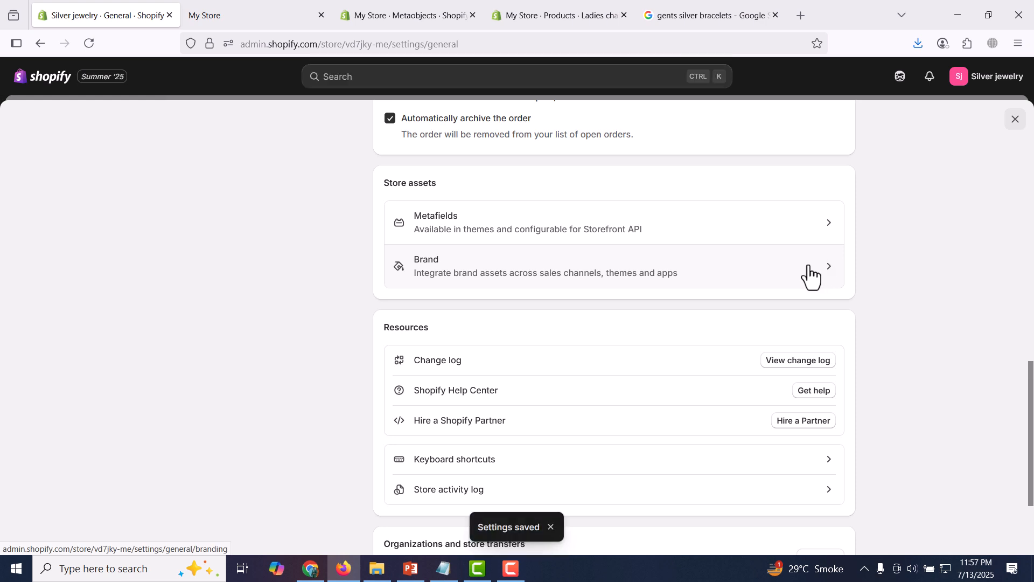
Upload png-logo as the SILVER STONES.PK default brand logo and save the branding
{"action": "left_click", "coordinate": [805, 277]}
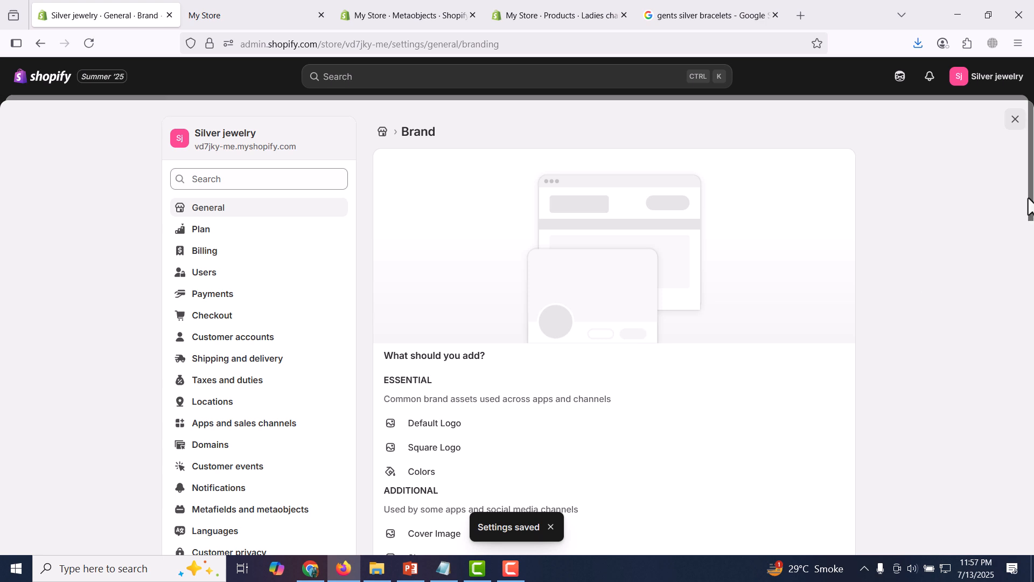
{"action": "scroll", "coordinate": [691, 195], "scroll_direction": "down", "scroll_amount": 5}
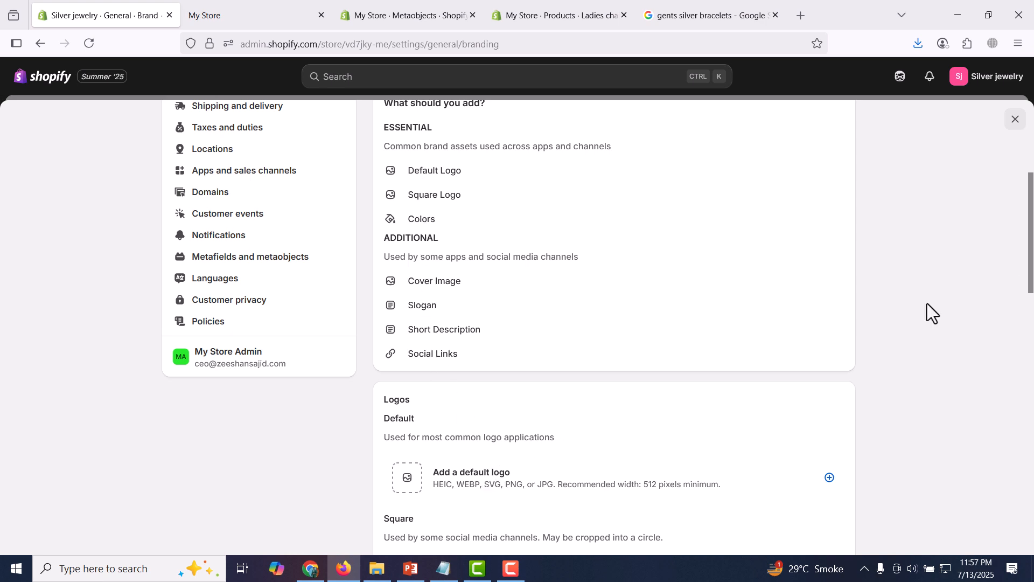
{"action": "left_click_drag", "start_coordinate": [1033, 213], "coordinate": [1033, 308]}
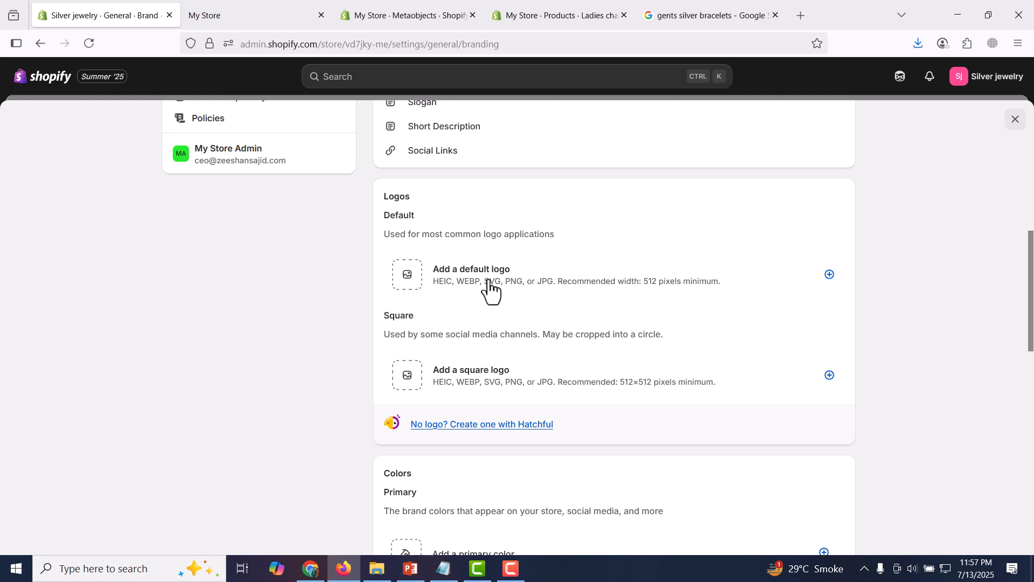
{"action": "left_click", "coordinate": [830, 275]}
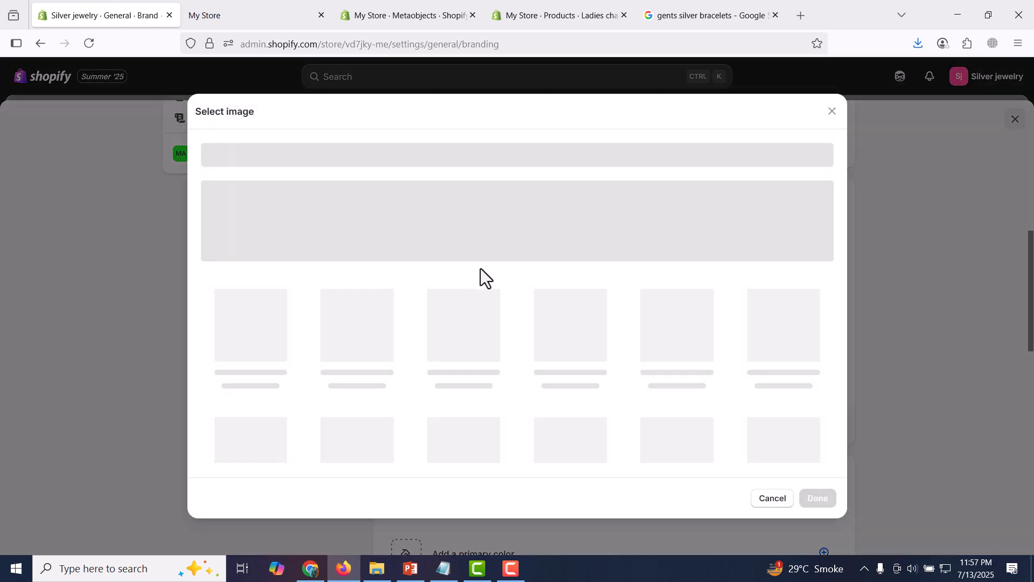
{"action": "left_click", "coordinate": [464, 339]}
{"action": "left_click", "coordinate": [464, 339]}
{"action": "left_click", "coordinate": [465, 340]}
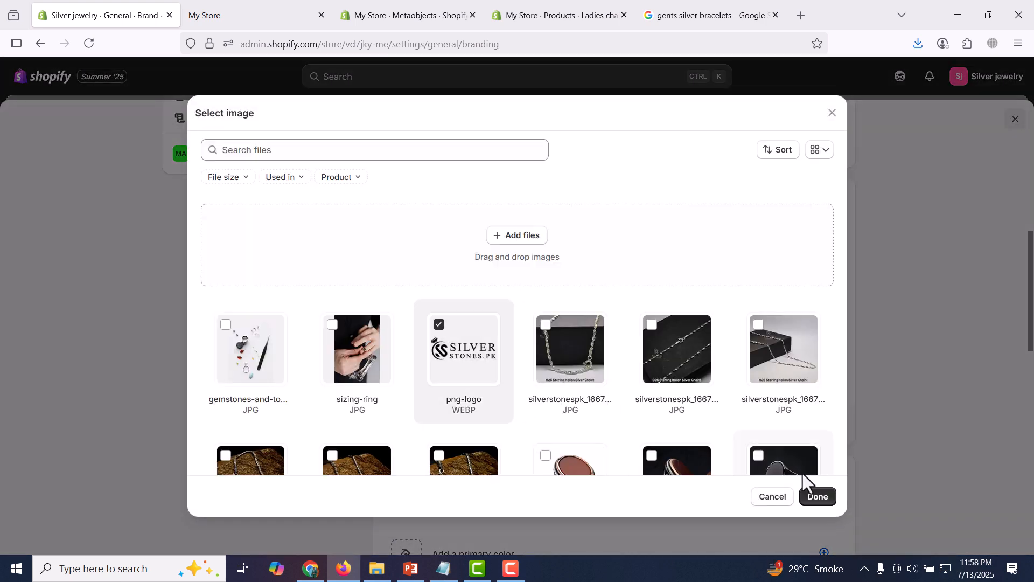
{"action": "left_click", "coordinate": [823, 502]}
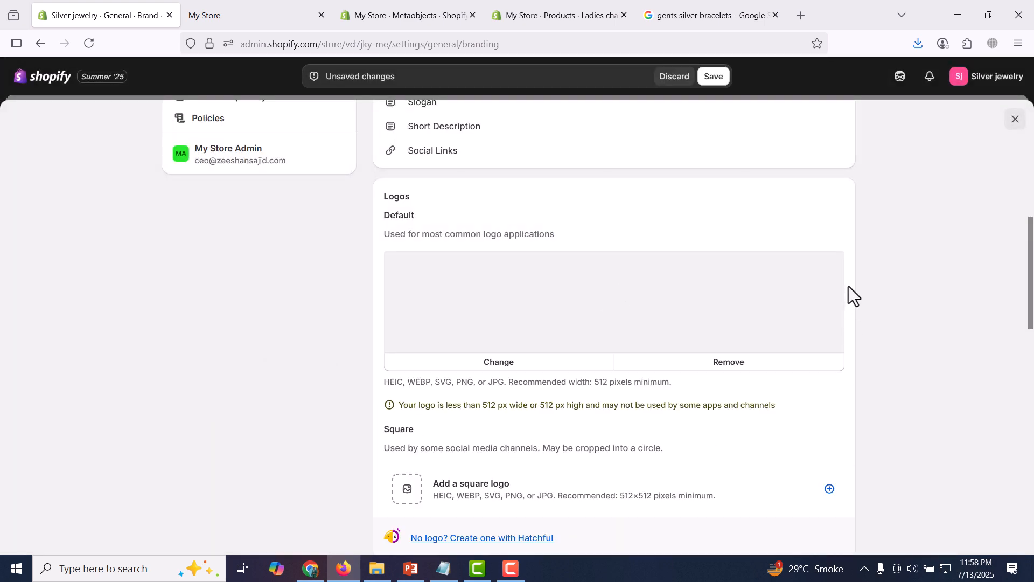
{"action": "scroll", "coordinate": [1032, 290], "scroll_direction": "down", "scroll_amount": 5}
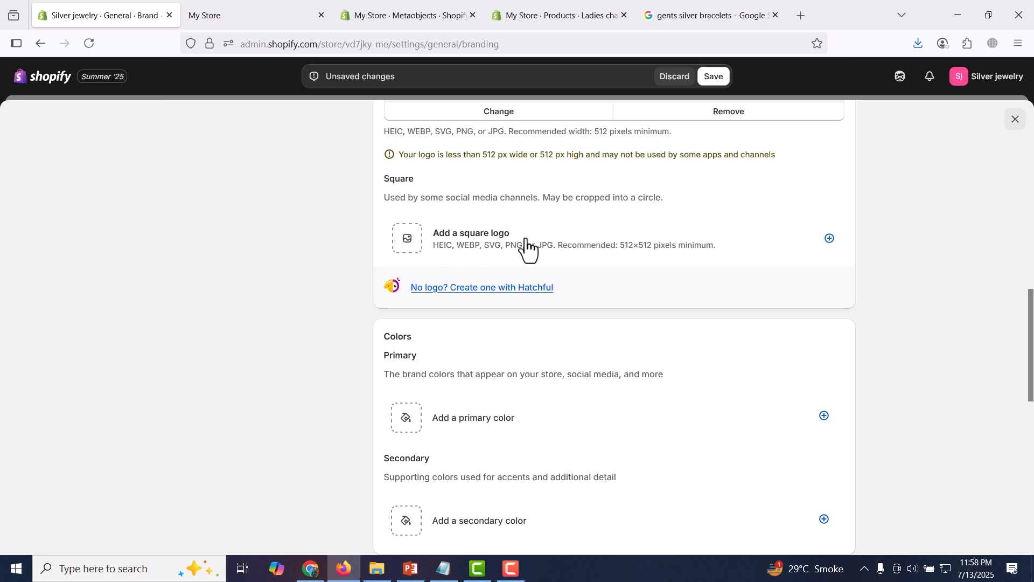
{"action": "left_click", "coordinate": [715, 78]}
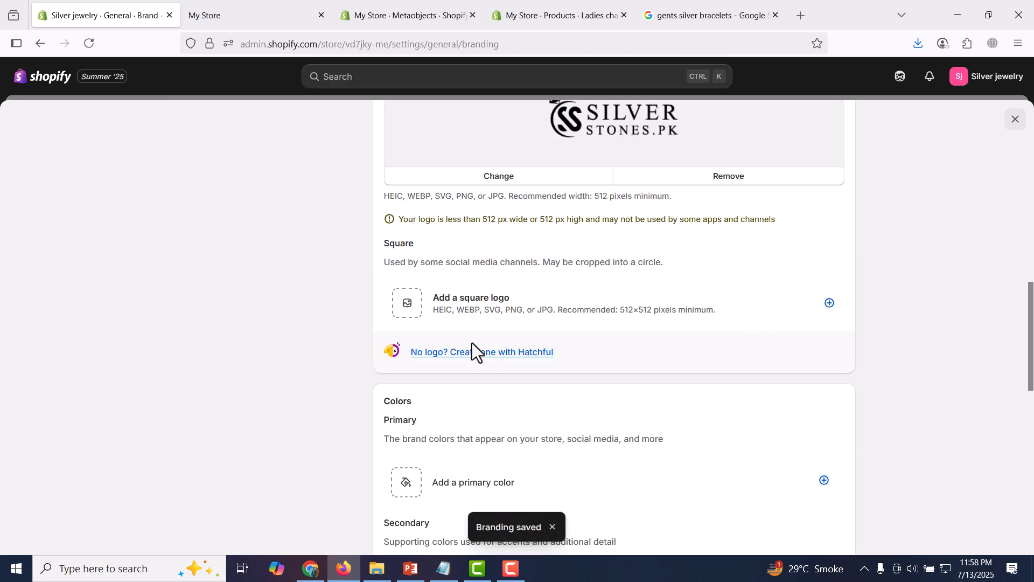
{"action": "left_click_drag", "start_coordinate": [1029, 329], "coordinate": [1028, 395]}
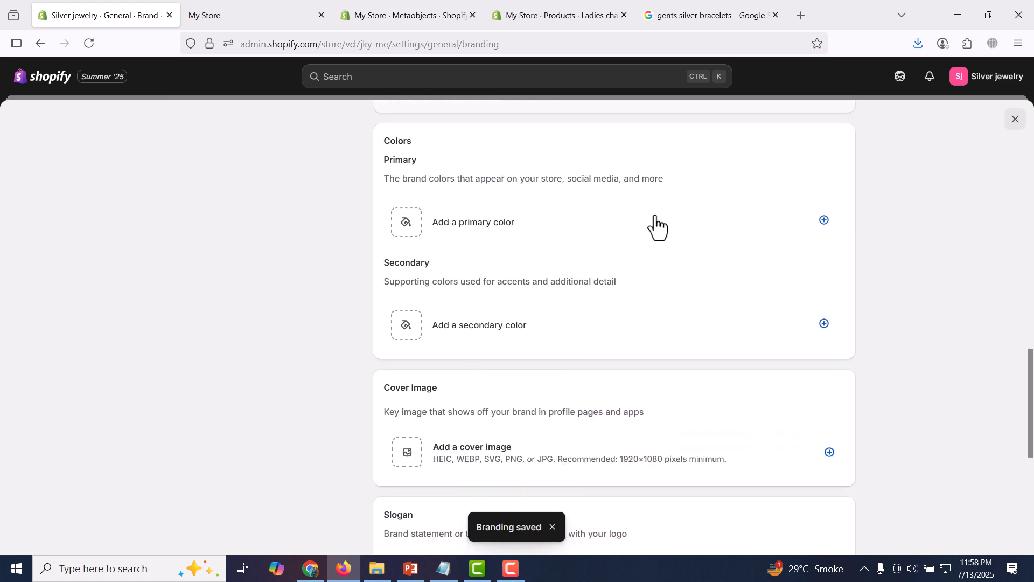
Pick and save a primary brand colour, then remove it so none remains
{"action": "left_click", "coordinate": [824, 221]}
{"action": "left_click", "coordinate": [390, 323]}
{"action": "left_click_drag", "start_coordinate": [417, 320], "coordinate": [331, 247]}
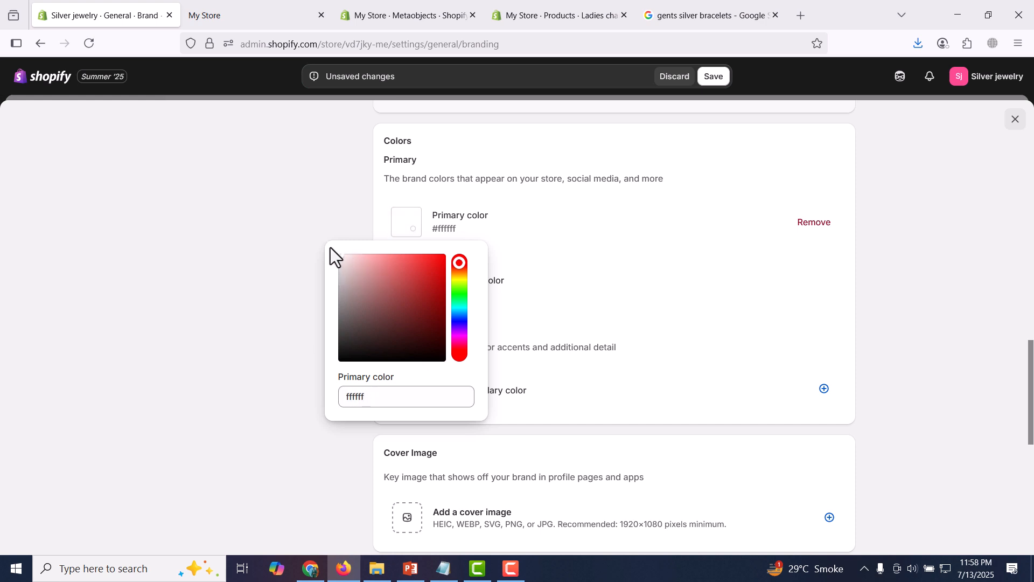
{"action": "left_click", "coordinate": [715, 78]}
{"action": "left_click", "coordinate": [808, 224]}
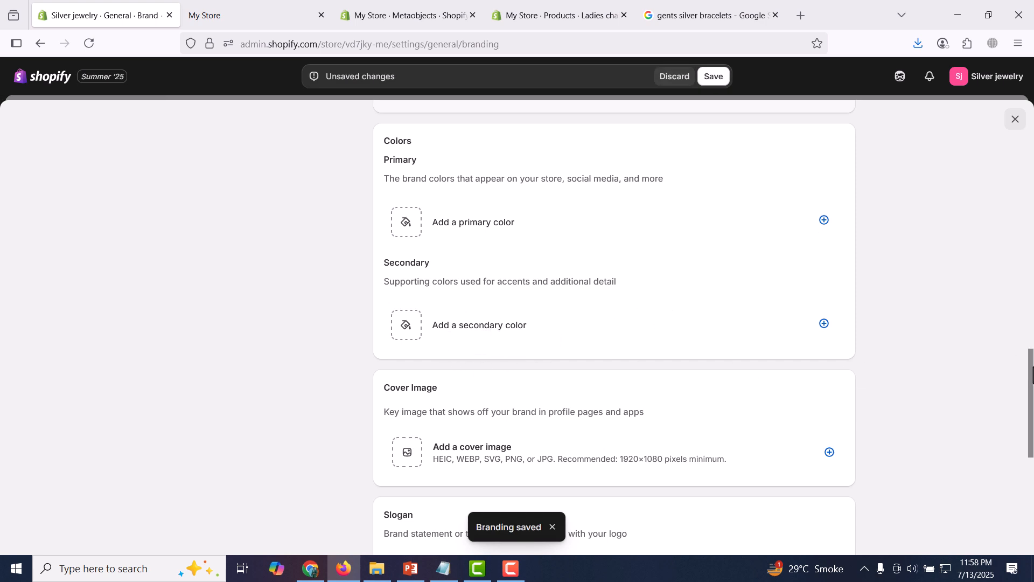
{"action": "left_click_drag", "start_coordinate": [1032, 358], "coordinate": [1032, 430]}
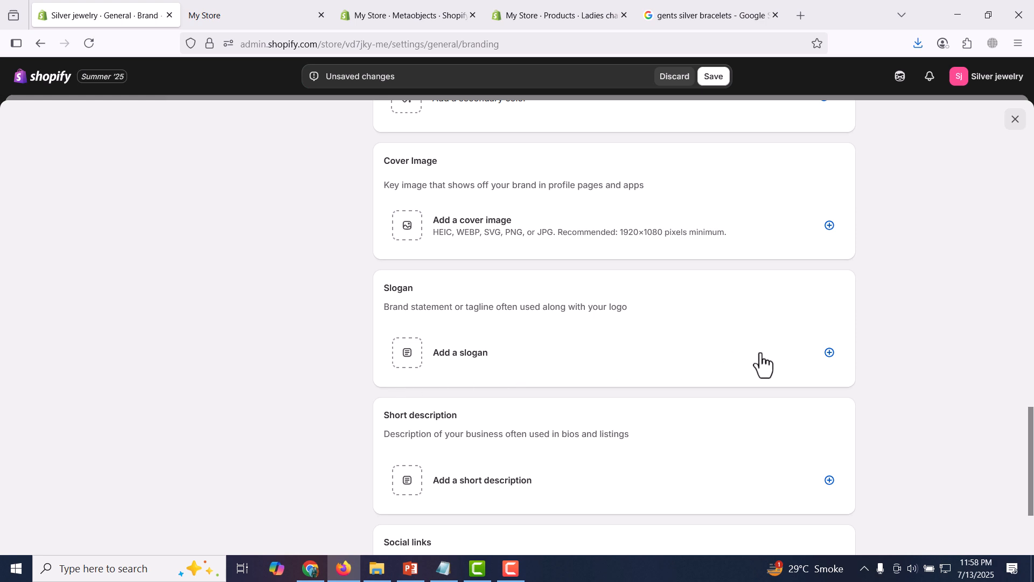
Save the brand slogan 'we create master pieces for you'
{"action": "left_click", "coordinate": [829, 353]}
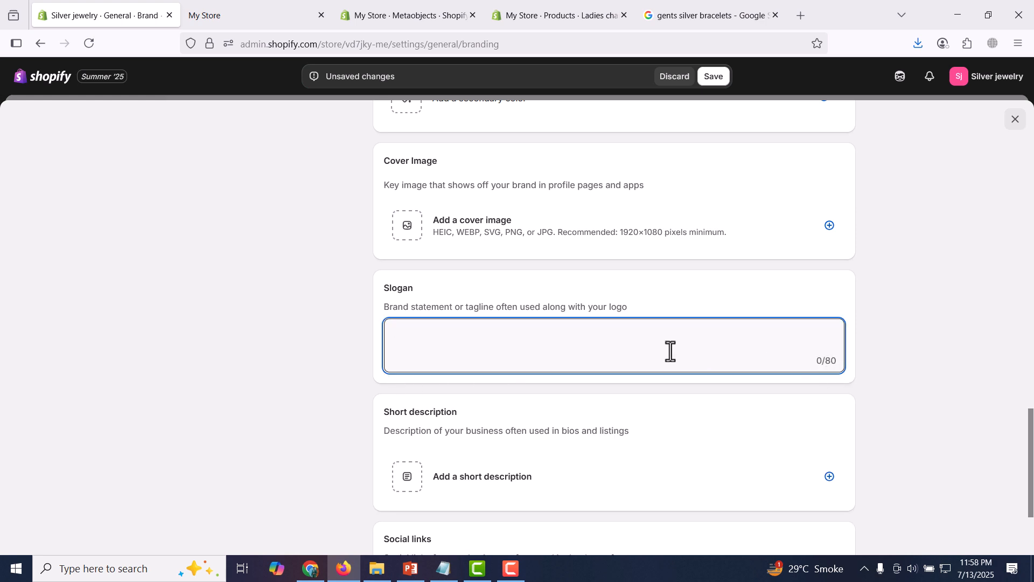
{"action": "type", "text": "we create master pieces for you."}
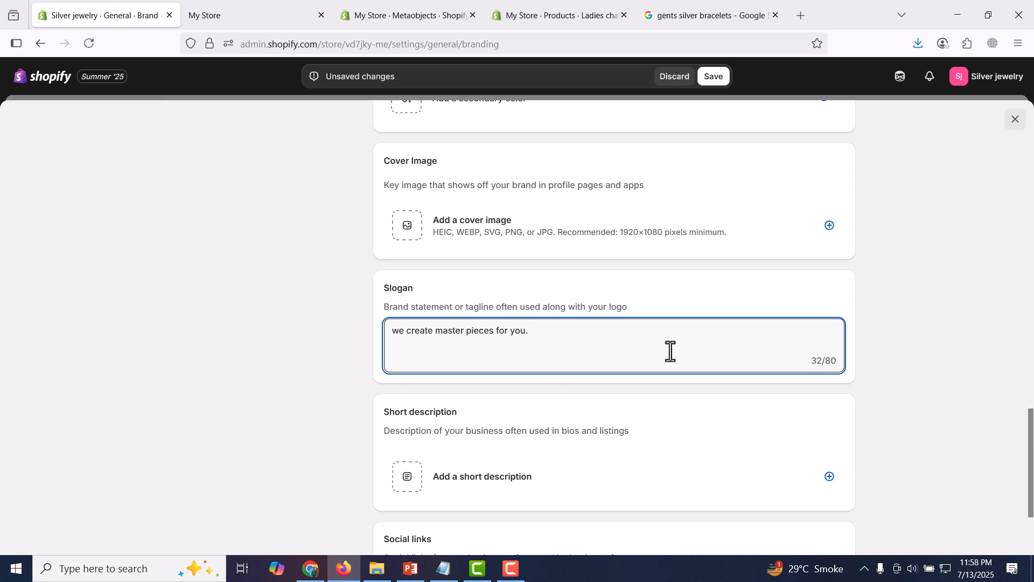
{"action": "left_click", "coordinate": [710, 78]}
Enter the short description 'its a pure silver jewelry store in Pakistan', correcting 'jewlery'
{"action": "scroll", "coordinate": [727, 348], "scroll_direction": "down", "scroll_amount": 3}
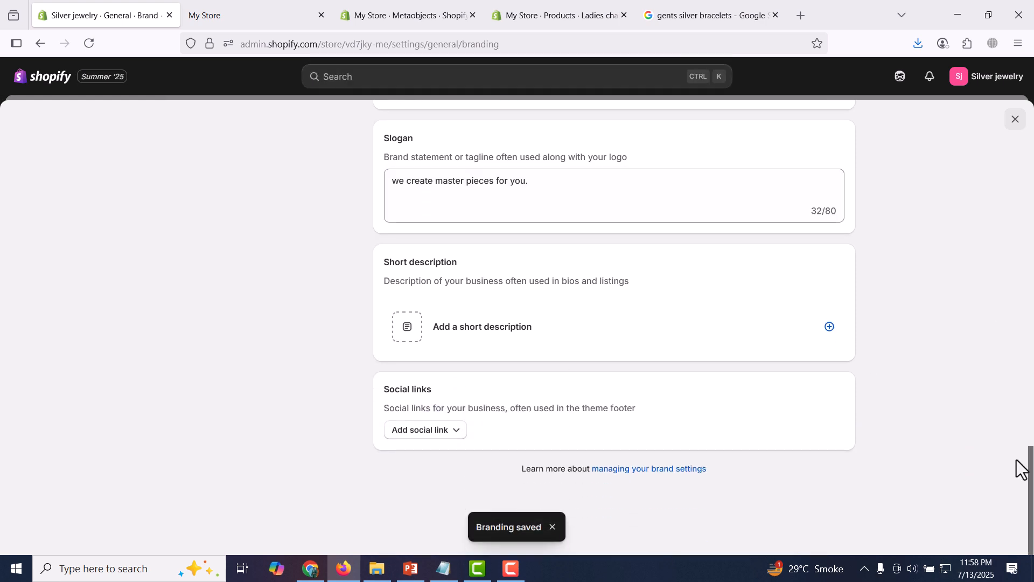
{"action": "left_click", "coordinate": [829, 326]}
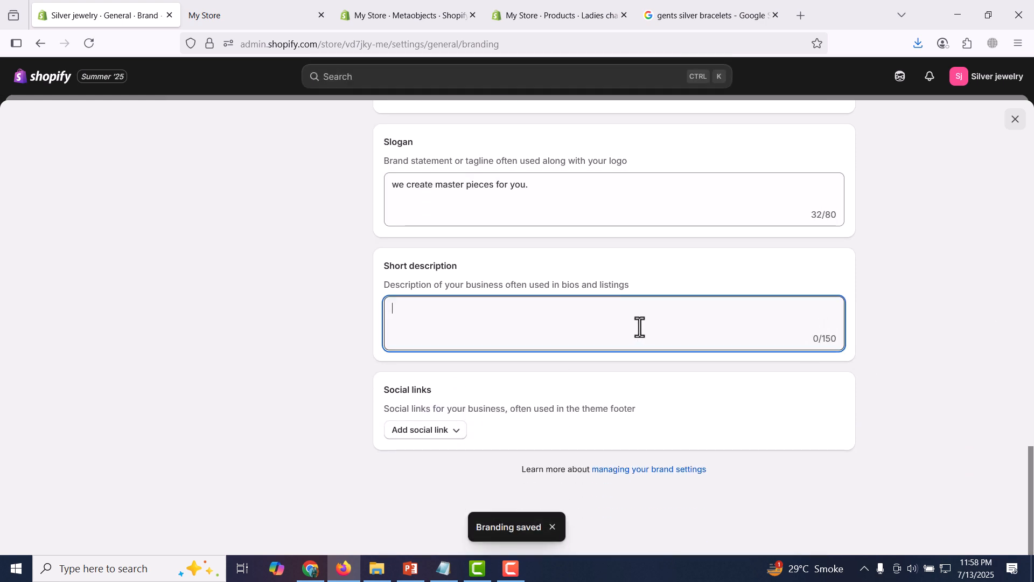
{"action": "type", "text": "its"}
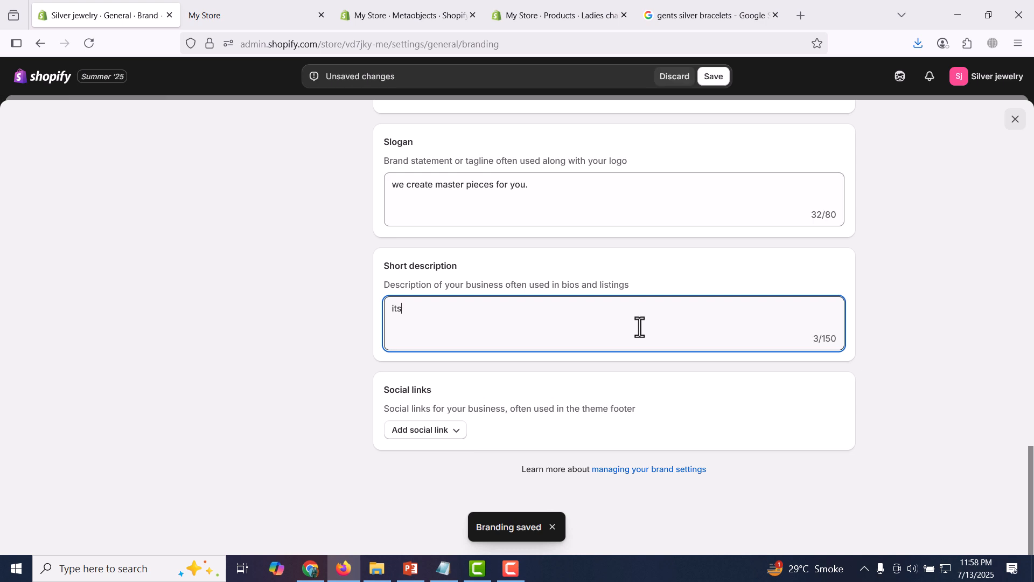
{"action": "type", "text": " a pure silver jewlery "}
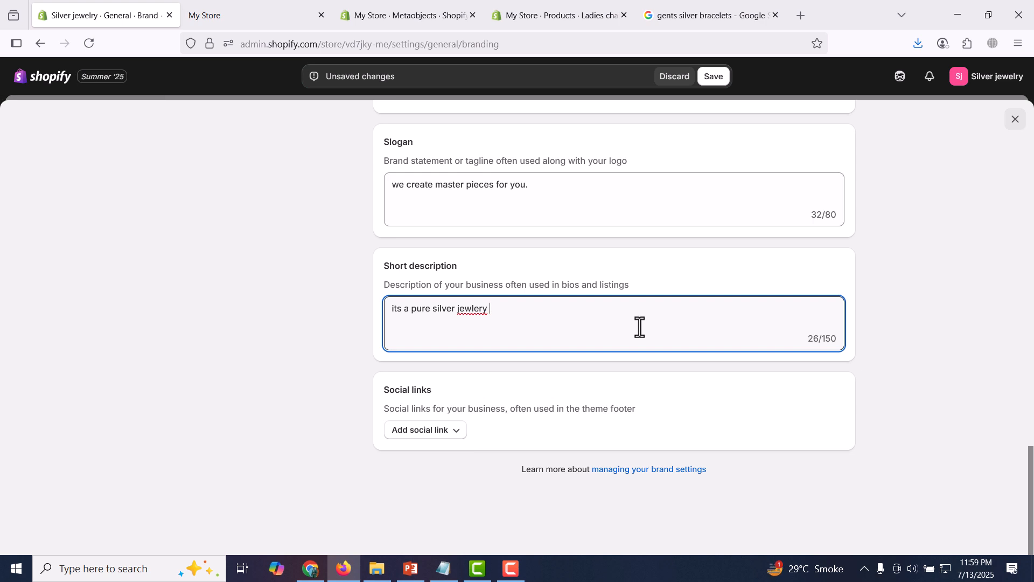
{"action": "type", "text": "store"}
{"action": "right_click", "coordinate": [469, 311]}
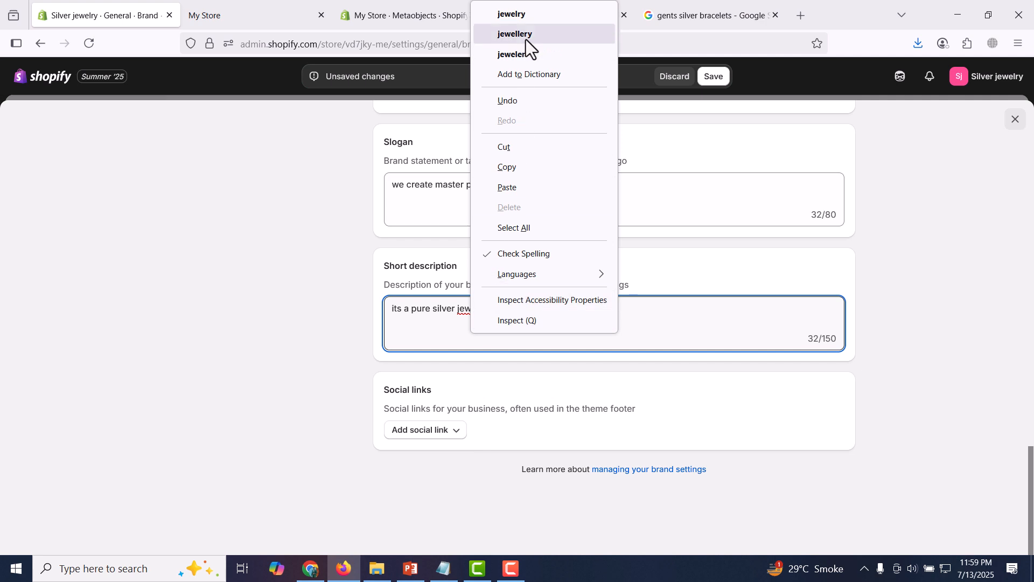
{"action": "left_click", "coordinate": [531, 15]}
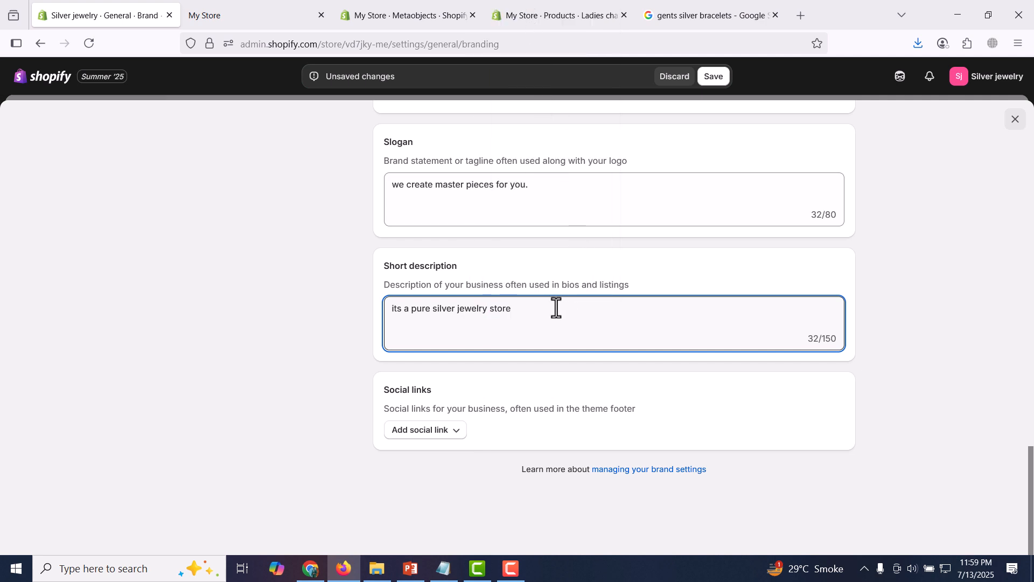
{"action": "type", "text": "in Pakistan."}
Add Facebook, Instagram, YouTube and TikTok social link fields
{"action": "left_click", "coordinate": [457, 437]}
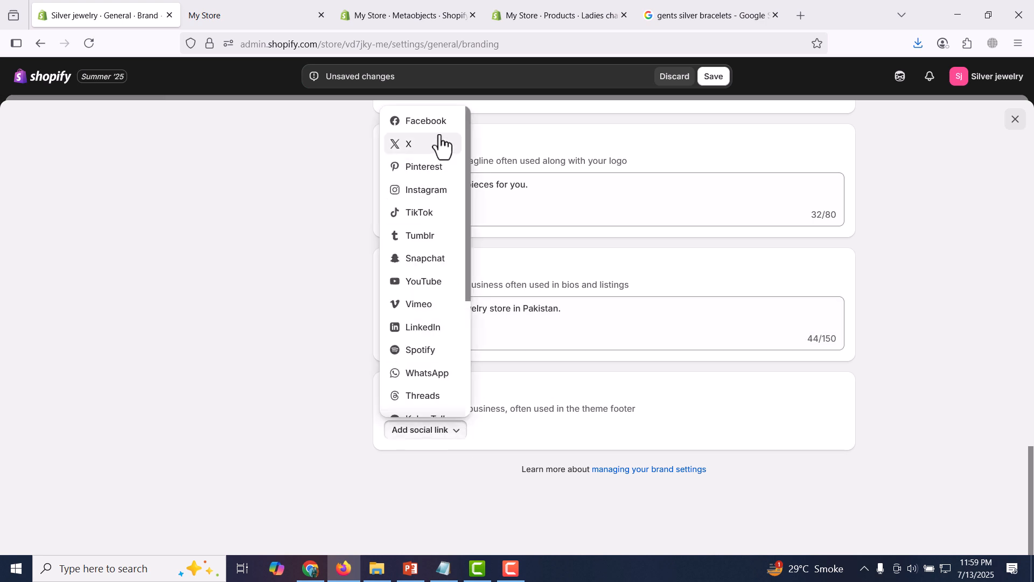
{"action": "left_click", "coordinate": [429, 122]}
{"action": "left_click", "coordinate": [512, 474]}
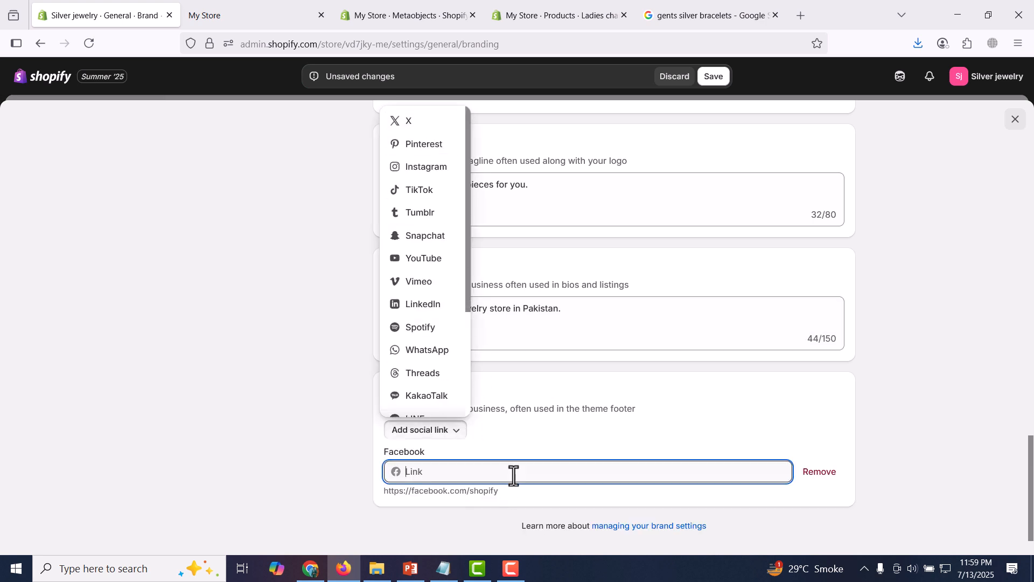
{"action": "left_click", "coordinate": [458, 433]}
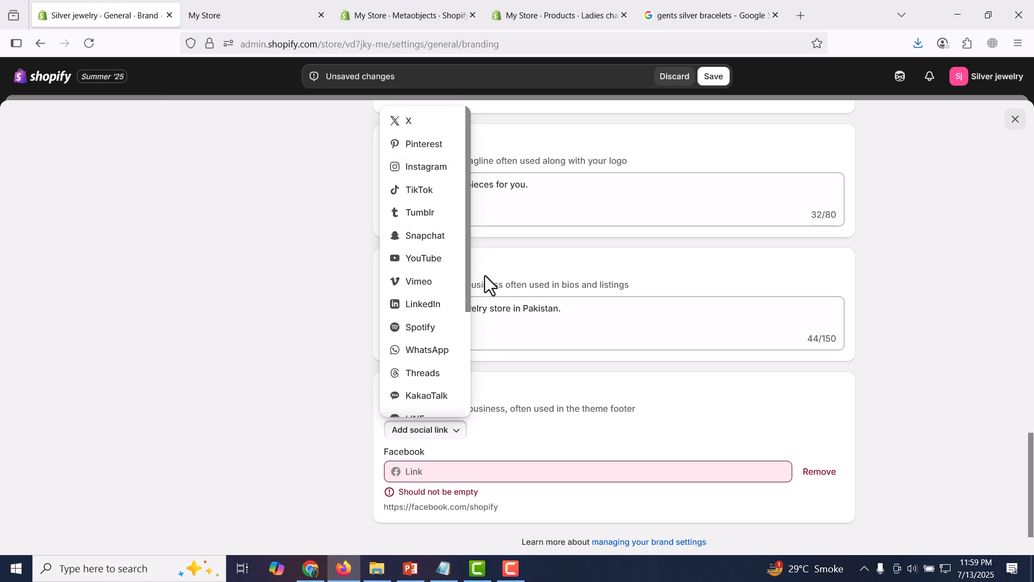
{"action": "left_click", "coordinate": [429, 168]}
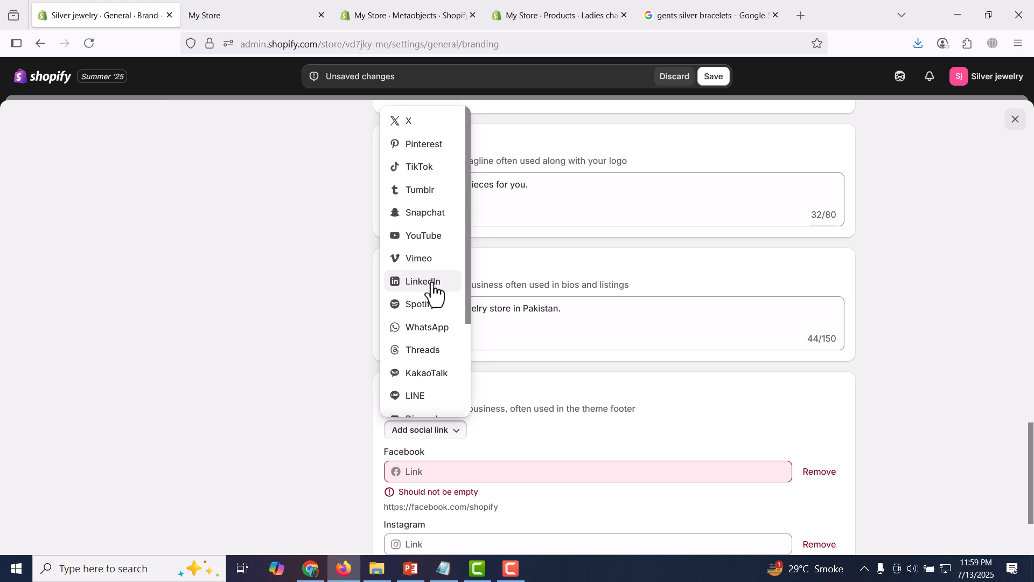
{"action": "left_click", "coordinate": [432, 240]}
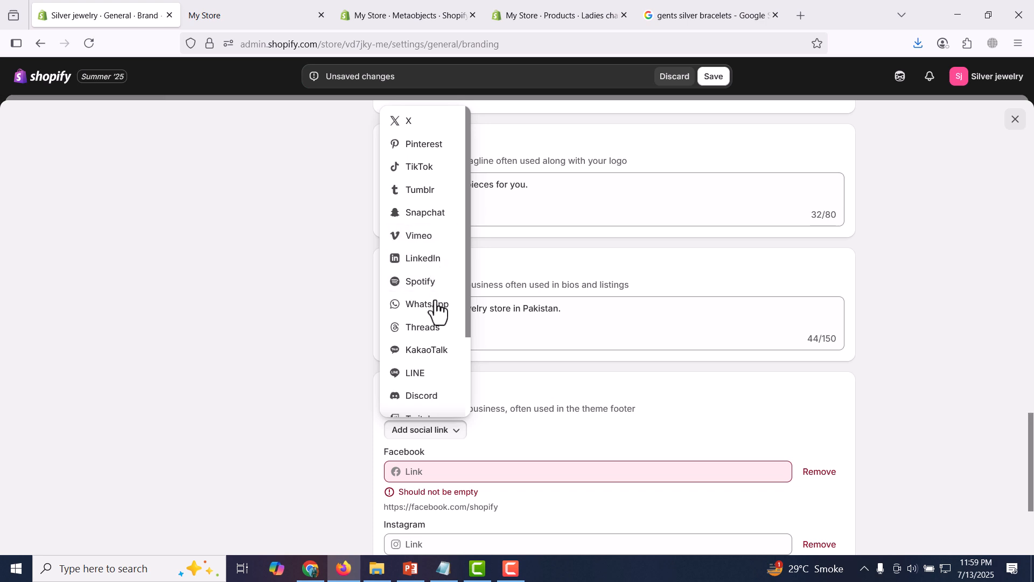
{"action": "left_click", "coordinate": [433, 168]}
{"action": "left_click", "coordinate": [868, 335]}
Remove all four social links and save the brand settings
{"action": "scroll", "coordinate": [901, 336], "scroll_direction": "down", "scroll_amount": 5}
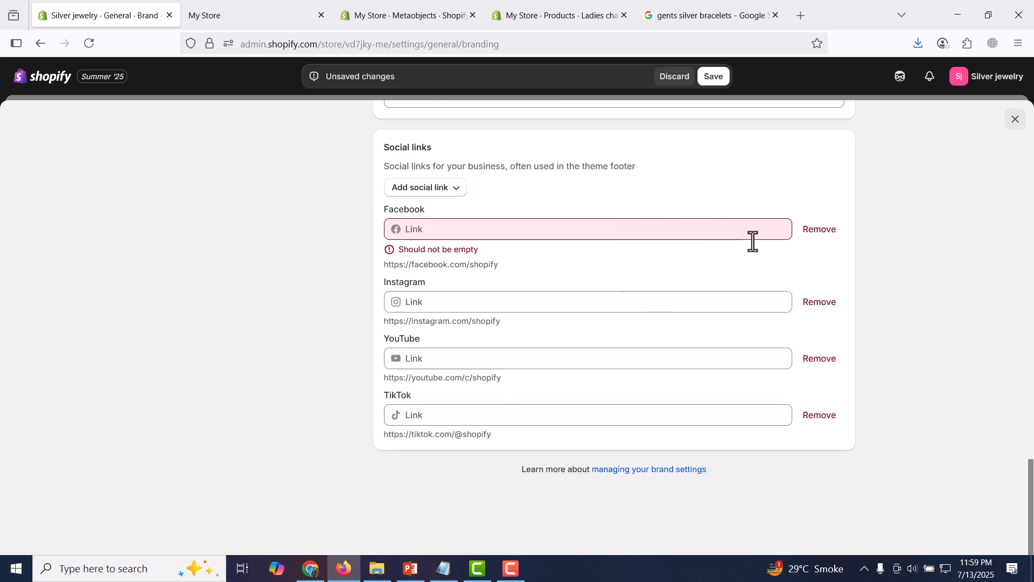
{"action": "left_click", "coordinate": [529, 299]}
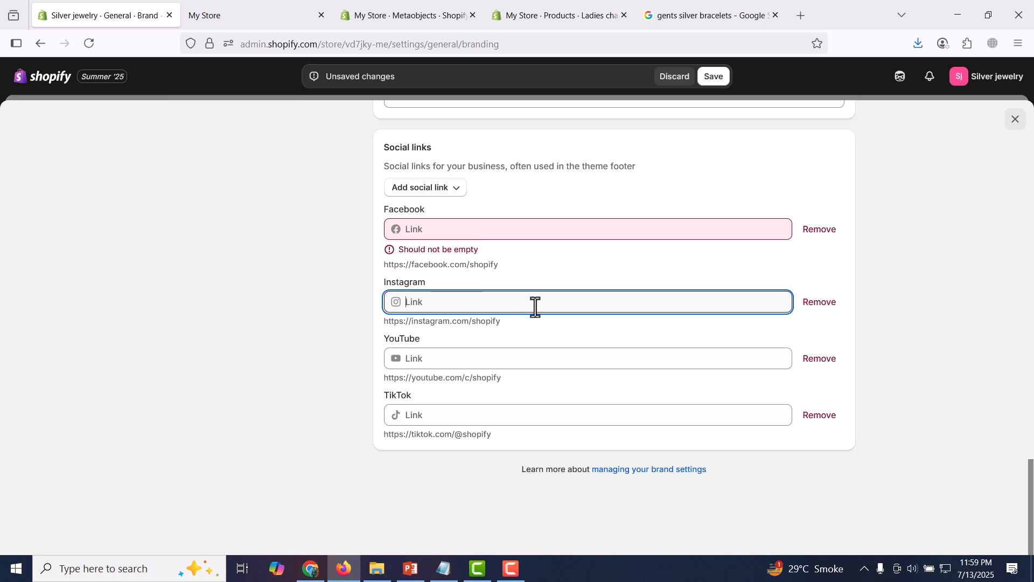
{"action": "left_click", "coordinate": [819, 230]}
{"action": "left_click", "coordinate": [820, 287]}
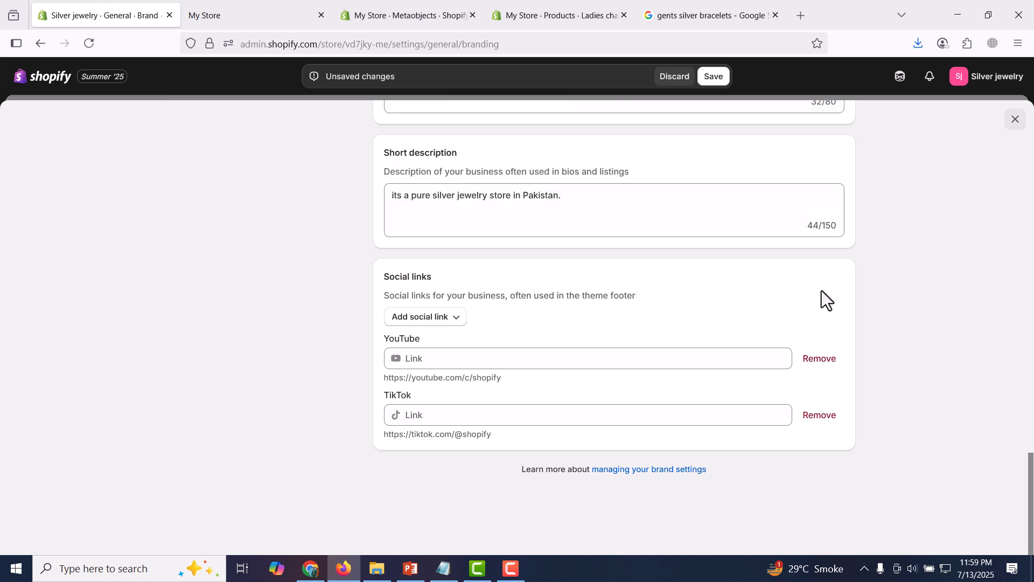
{"action": "left_click", "coordinate": [819, 358]}
{"action": "left_click", "coordinate": [819, 415]}
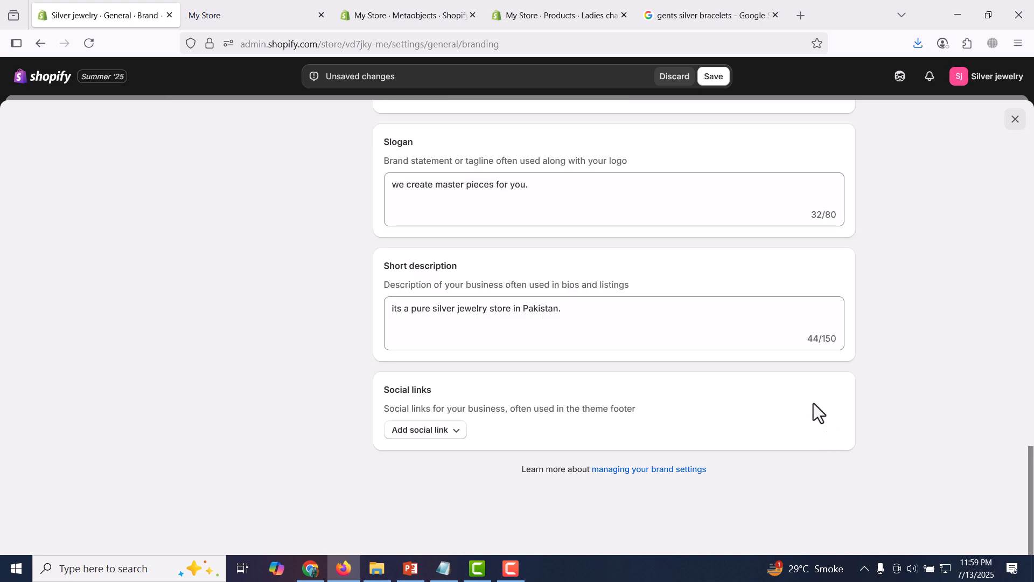
{"action": "left_click", "coordinate": [712, 78]}
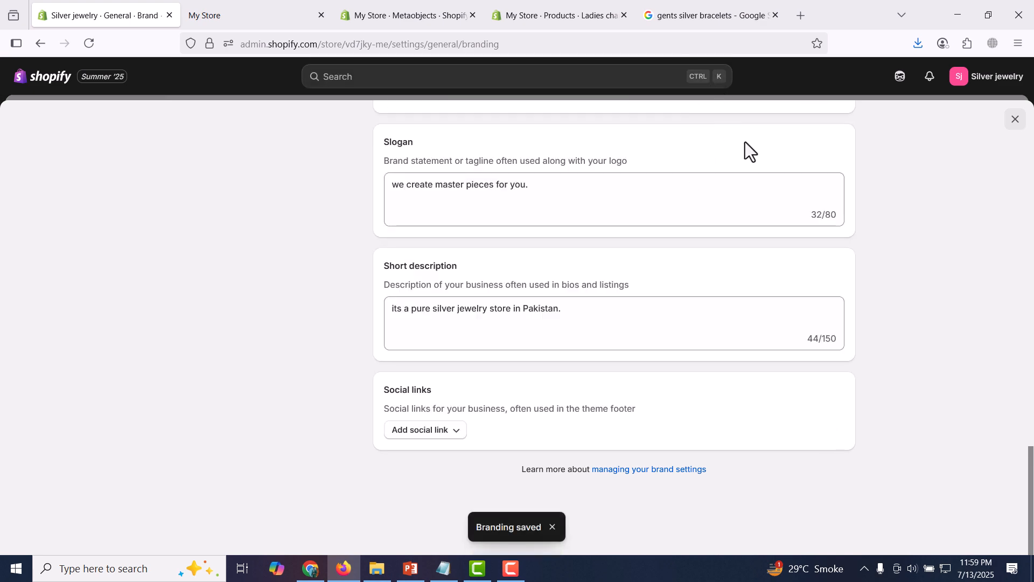
{"action": "scroll", "coordinate": [996, 137], "scroll_direction": "up", "scroll_amount": 15}
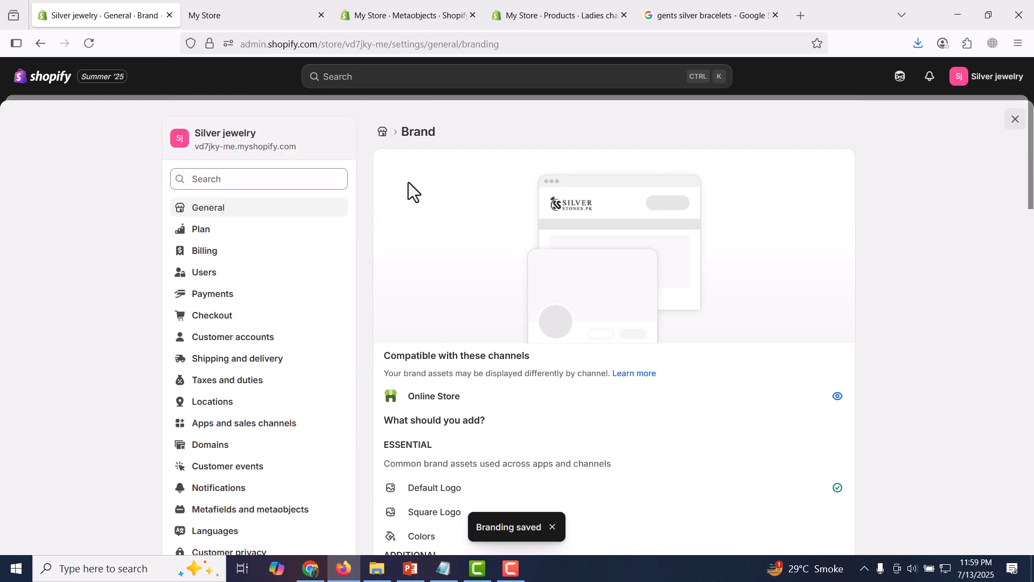
Look over the General settings, then open Plan showing 3 trial days remaining
{"action": "left_click", "coordinate": [265, 214]}
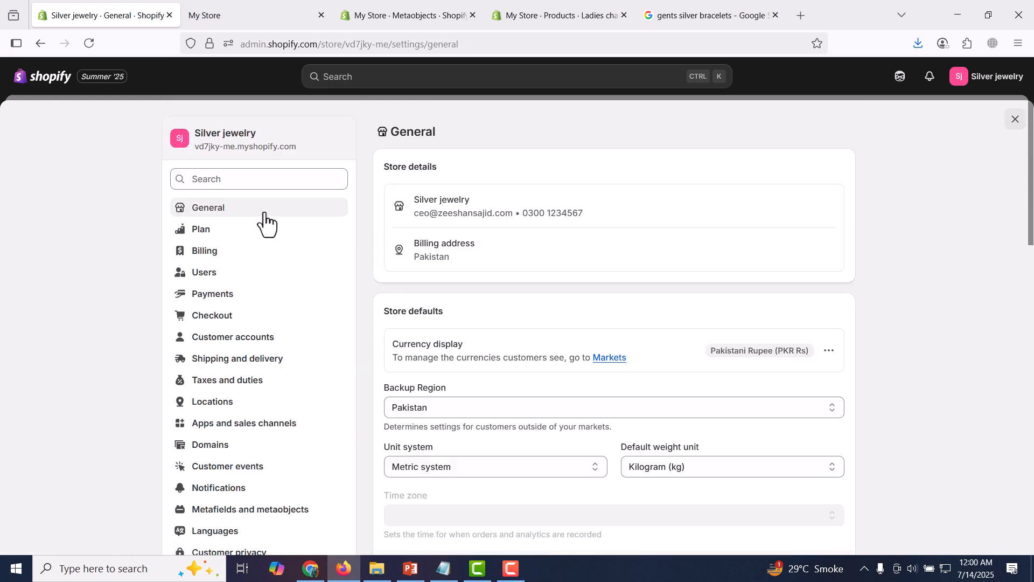
{"action": "scroll", "coordinate": [642, 324], "scroll_direction": "down", "scroll_amount": 10}
{"action": "scroll", "coordinate": [647, 334], "scroll_direction": "up", "scroll_amount": 3}
{"action": "scroll", "coordinate": [635, 313], "scroll_direction": "down", "scroll_amount": 10}
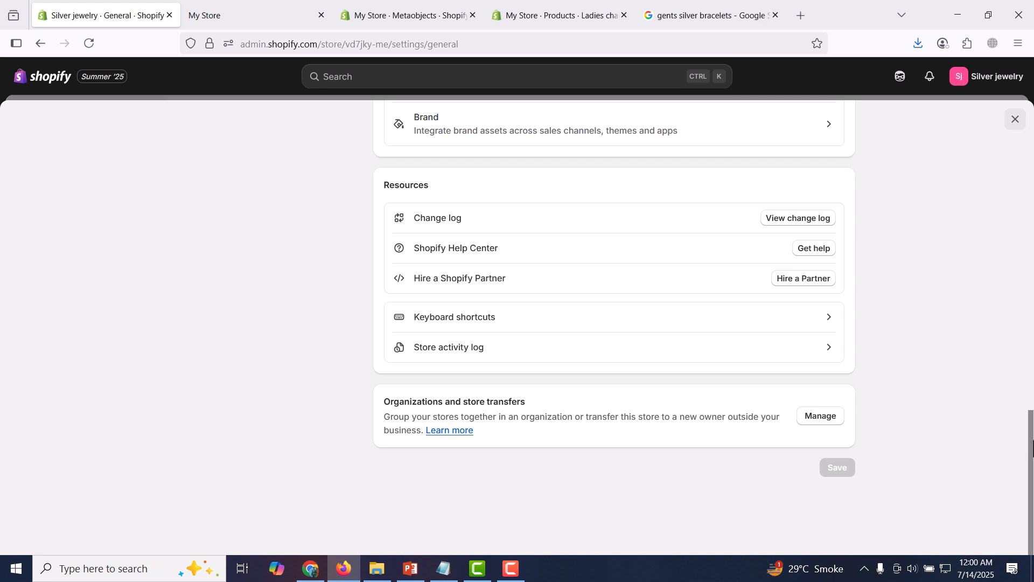
{"action": "mouse_move", "coordinate": [1029, 437]}
{"action": "left_mouse_down"}
{"action": "mouse_move", "coordinate": [1029, 389]}
{"action": "mouse_move", "coordinate": [1028, 438]}
{"action": "left_mouse_up"}
{"action": "left_click_drag", "start_coordinate": [1030, 458], "coordinate": [1018, 153]}
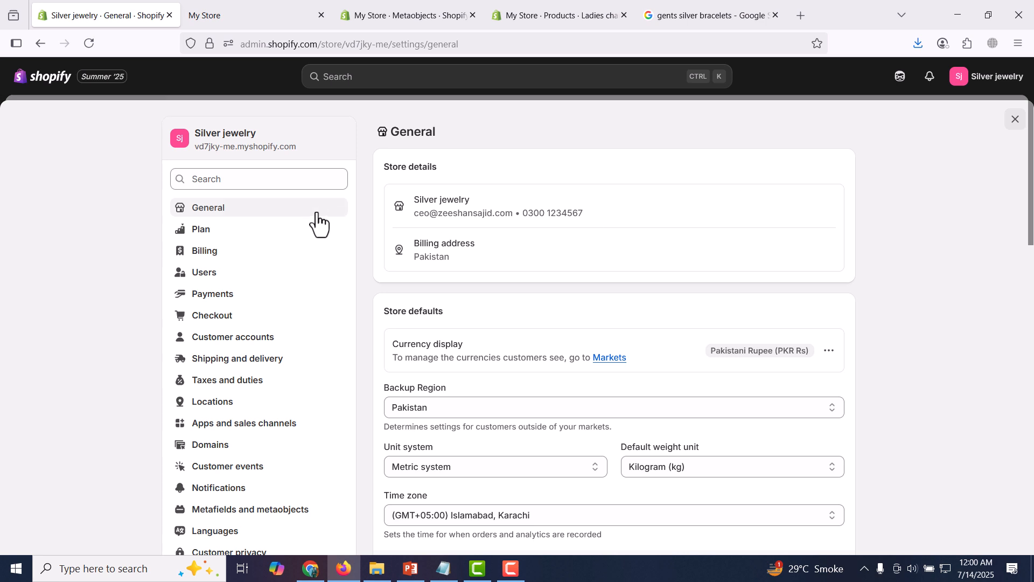
{"action": "left_click", "coordinate": [257, 245]}
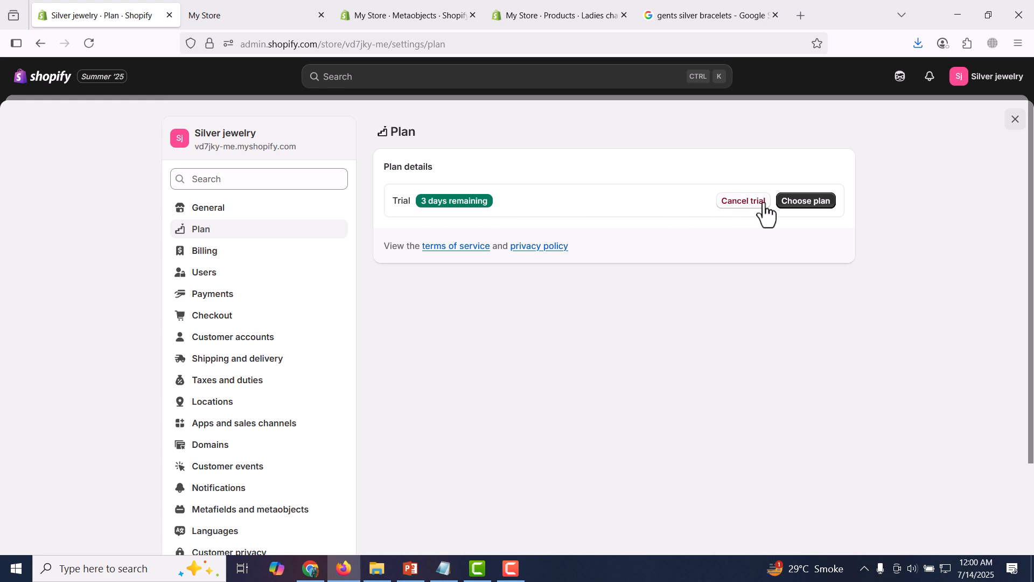
Browse the subscription plan cards, then open Billing with its $0.00 upcoming bill
{"action": "left_click", "coordinate": [802, 202]}
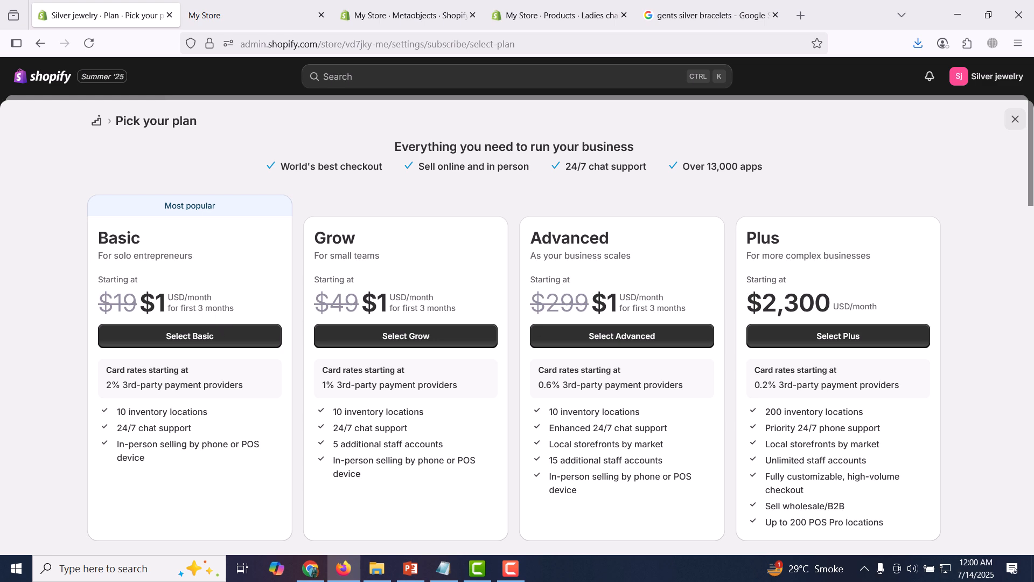
{"action": "left_click_drag", "start_coordinate": [1027, 204], "coordinate": [1022, 145]}
{"action": "left_click", "coordinate": [991, 302]}
{"action": "scroll", "coordinate": [1031, 326], "scroll_direction": "down", "scroll_amount": 10}
{"action": "left_click", "coordinate": [1015, 119]}
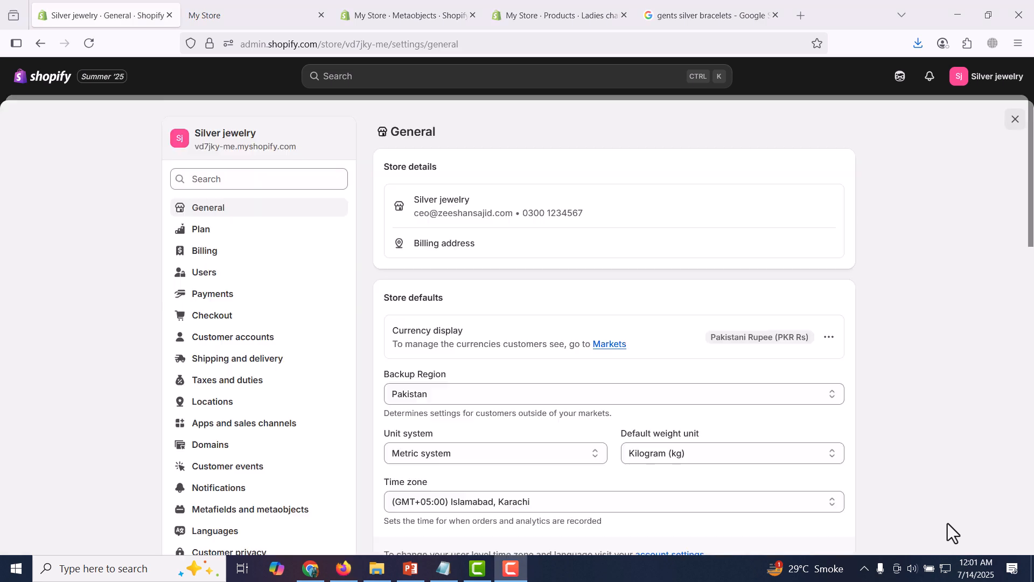
{"action": "left_click", "coordinate": [264, 253]}
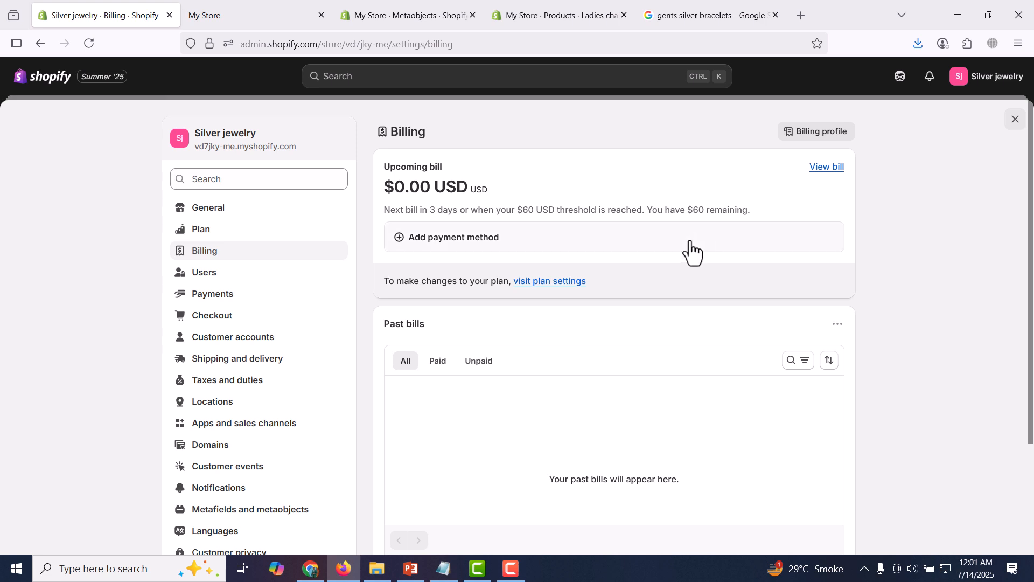
Check the $60 billing threshold and open, then dismiss, the Add payment method form
{"action": "left_click_drag", "start_coordinate": [517, 210], "coordinate": [534, 210]}
{"action": "left_click", "coordinate": [533, 210]}
{"action": "left_click_drag", "start_coordinate": [518, 210], "coordinate": [535, 212]}
{"action": "left_click", "coordinate": [535, 213]}
{"action": "left_click", "coordinate": [468, 240]}
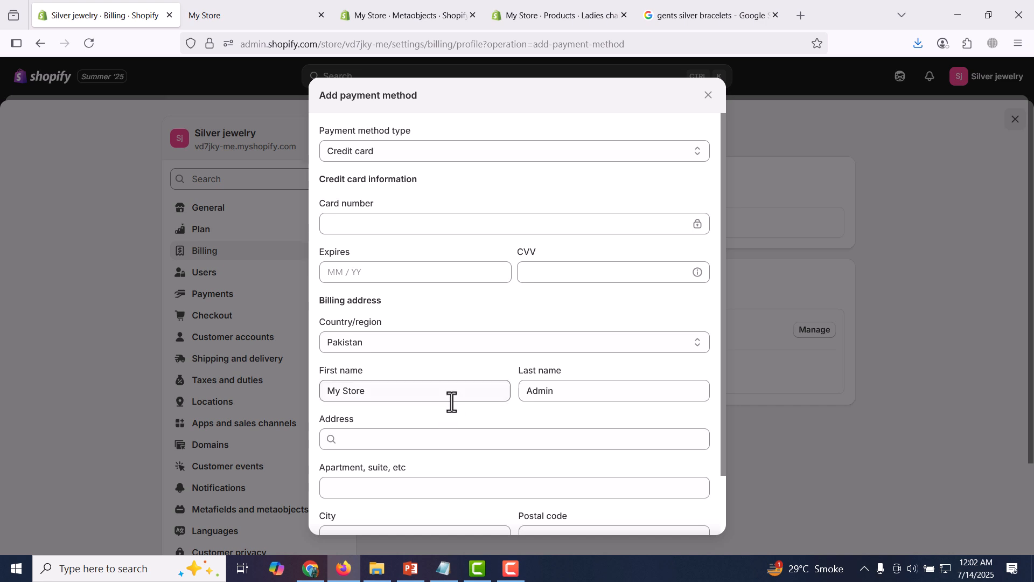
{"action": "scroll", "coordinate": [452, 402], "scroll_direction": "down", "scroll_amount": 2}
{"action": "scroll", "coordinate": [461, 373], "scroll_direction": "up", "scroll_amount": 2}
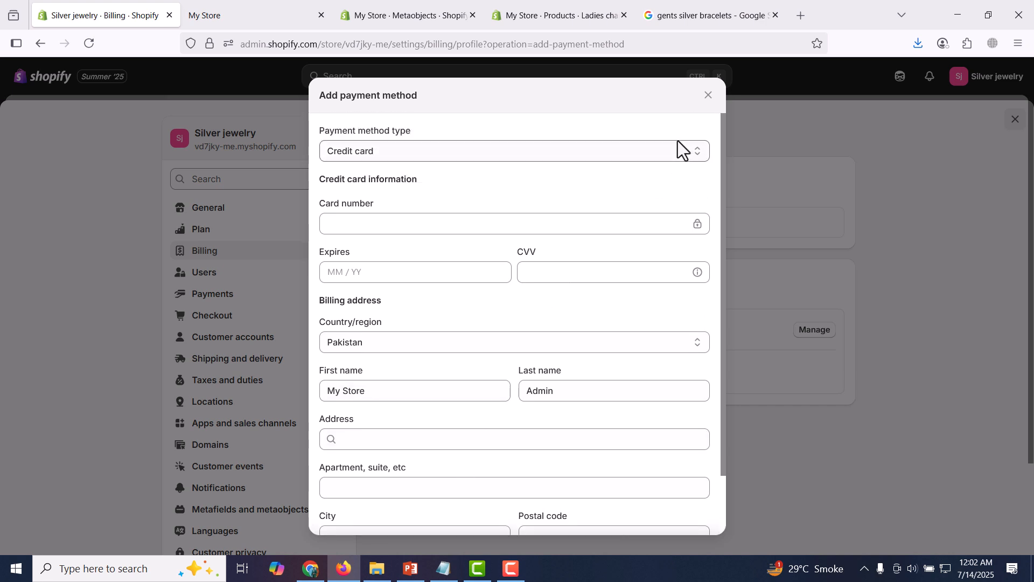
{"action": "left_click", "coordinate": [709, 96]}
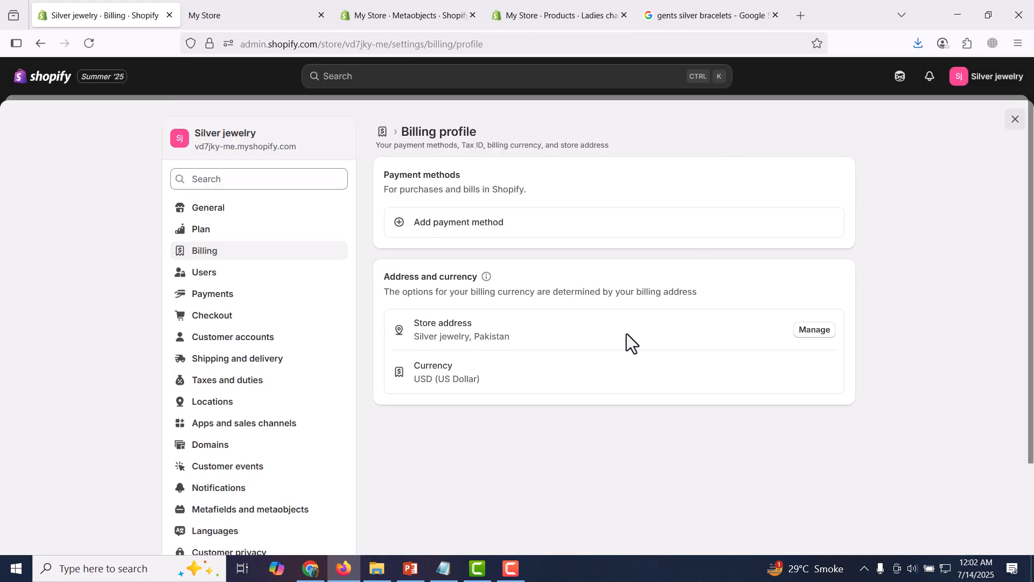
Review the store address details, return to Billing, then view the Users list with the store owner
{"action": "left_click", "coordinate": [819, 337]}
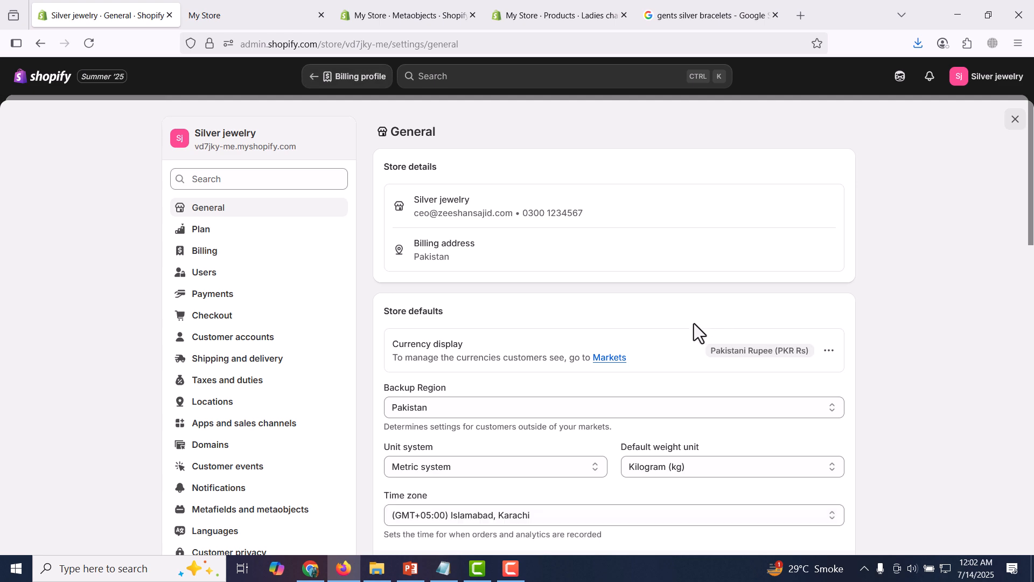
{"action": "scroll", "coordinate": [571, 407], "scroll_direction": "down", "scroll_amount": 5}
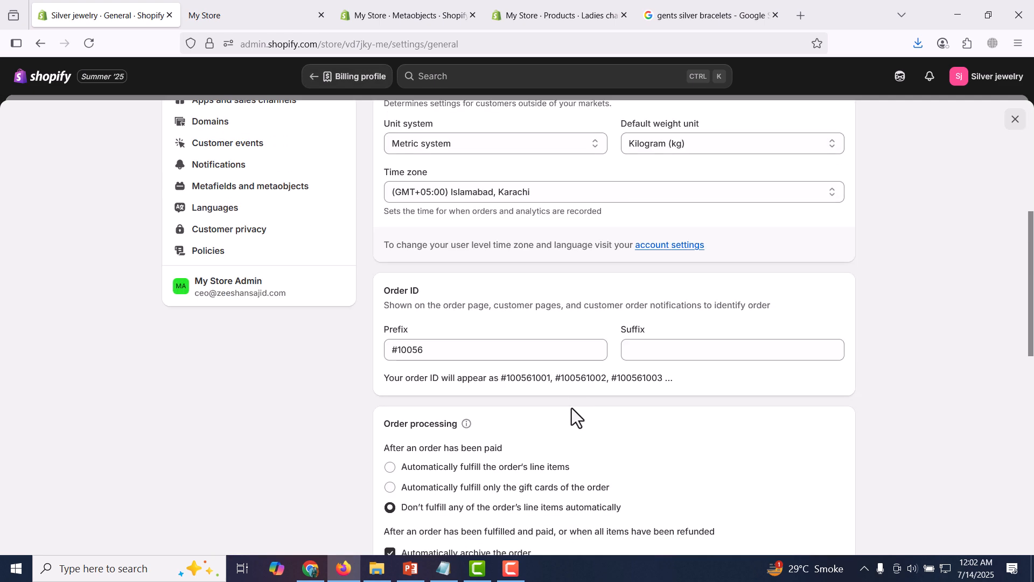
{"action": "scroll", "coordinate": [571, 408], "scroll_direction": "up", "scroll_amount": 5}
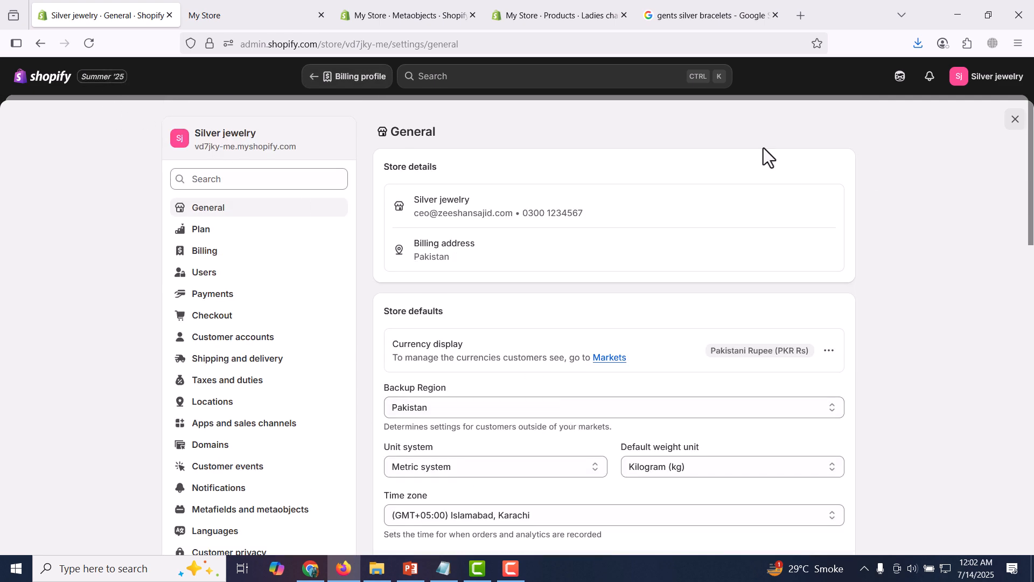
{"action": "left_click", "coordinate": [245, 263]}
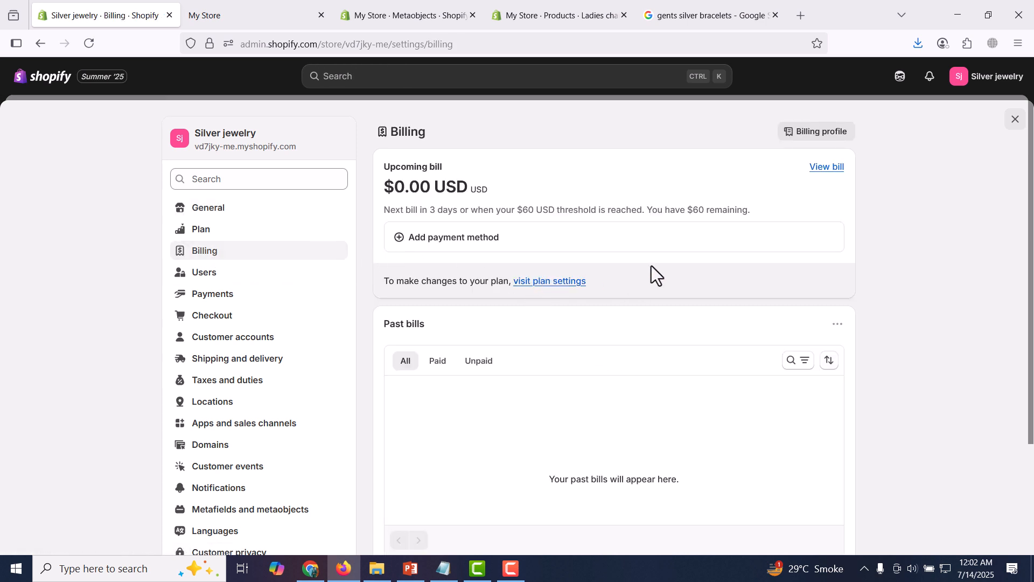
{"action": "scroll", "coordinate": [669, 282], "scroll_direction": "down", "scroll_amount": 2}
{"action": "scroll", "coordinate": [669, 282], "scroll_direction": "up", "scroll_amount": 2}
{"action": "left_click", "coordinate": [266, 277]}
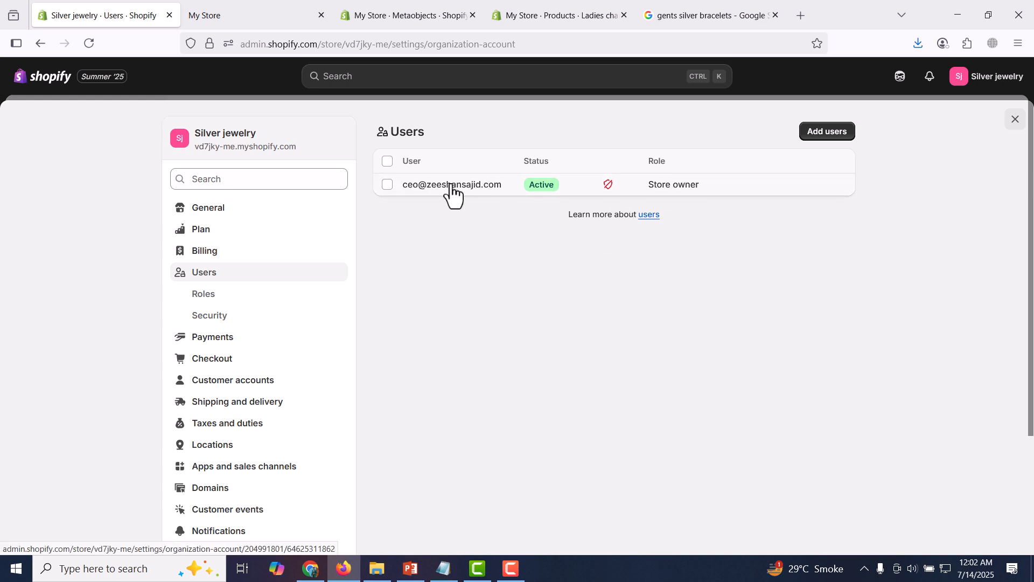
View staff Roles and Security, then open Payments with capture set to Automatically at checkout
{"action": "left_click", "coordinate": [248, 308]}
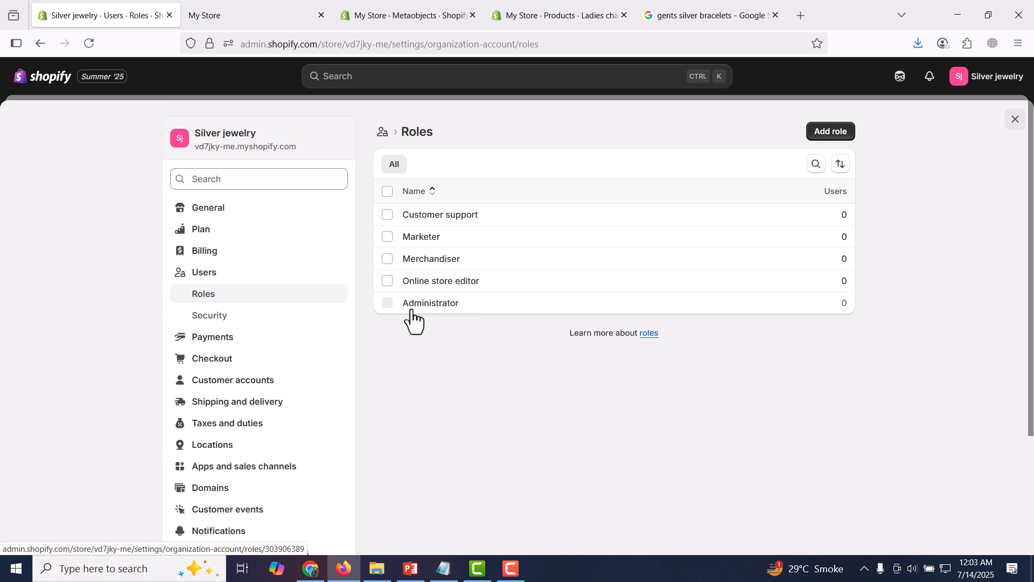
{"action": "left_click", "coordinate": [287, 322]}
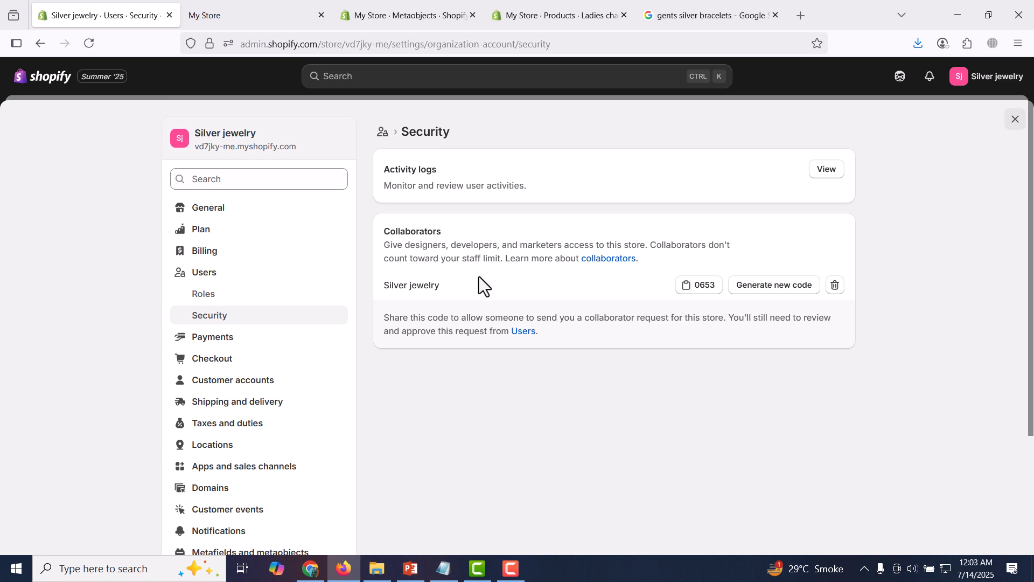
{"action": "left_click", "coordinate": [255, 347]}
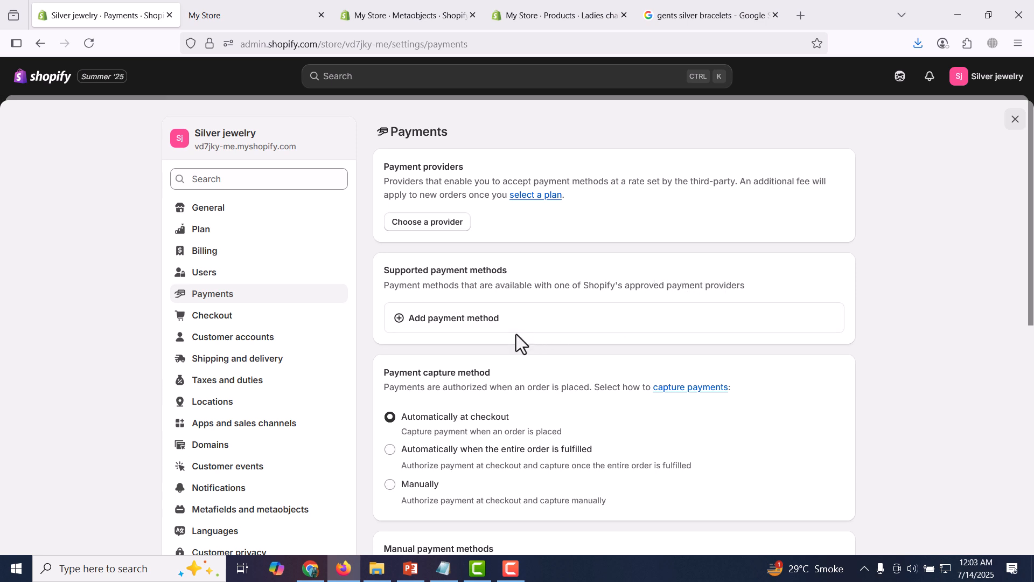
Activate Cash on Delivery (COD) from the manual payment methods list
{"action": "left_click_drag", "start_coordinate": [1032, 206], "coordinate": [1032, 261]}
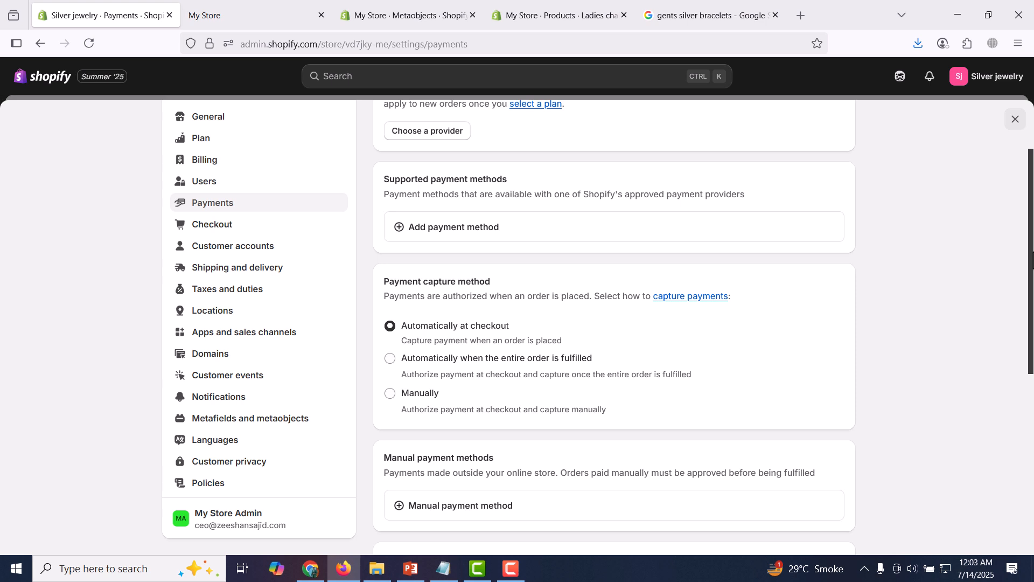
{"action": "scroll", "coordinate": [529, 303], "scroll_direction": "down", "scroll_amount": 5}
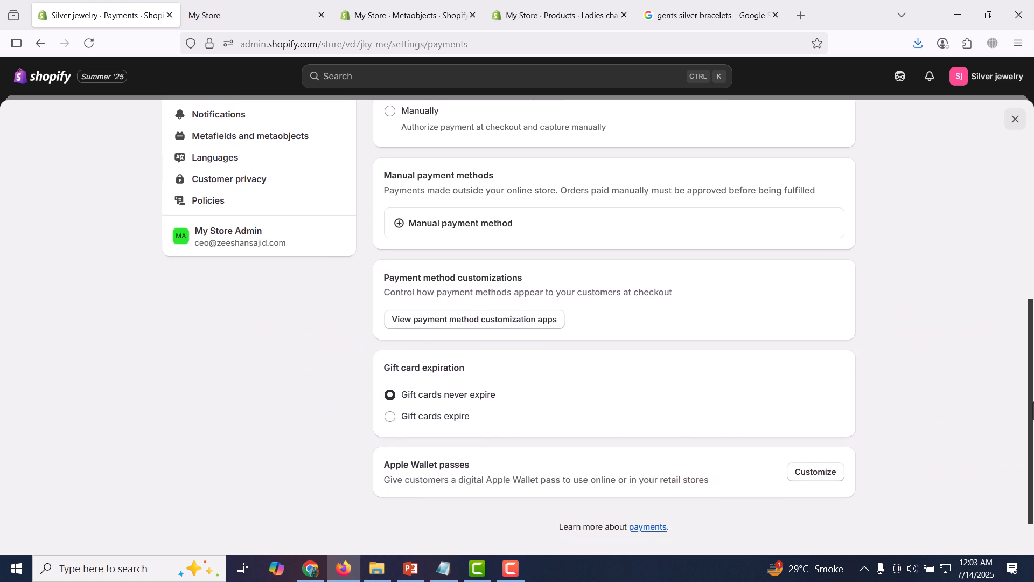
{"action": "left_click", "coordinate": [458, 226]}
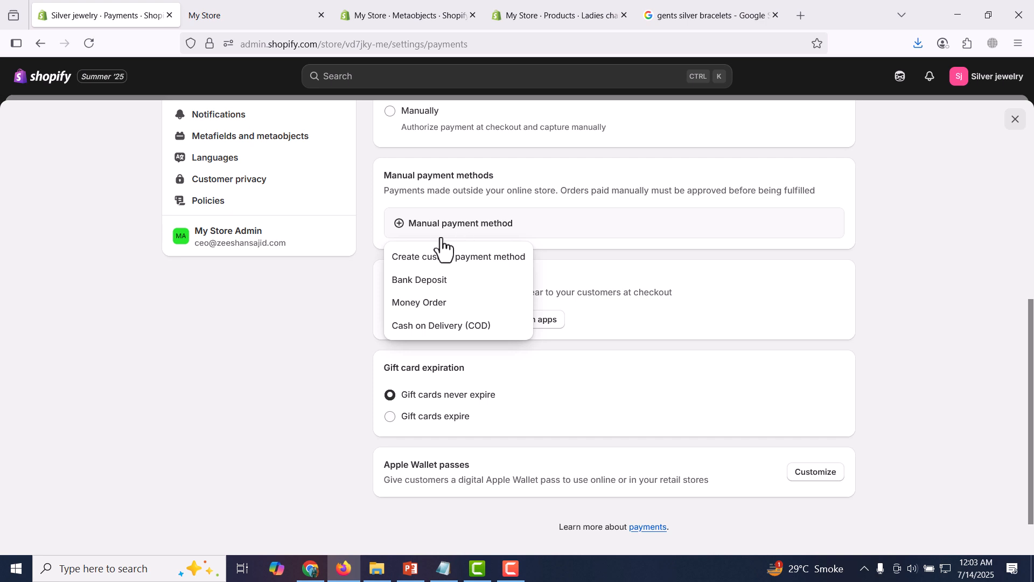
{"action": "left_click", "coordinate": [467, 327]}
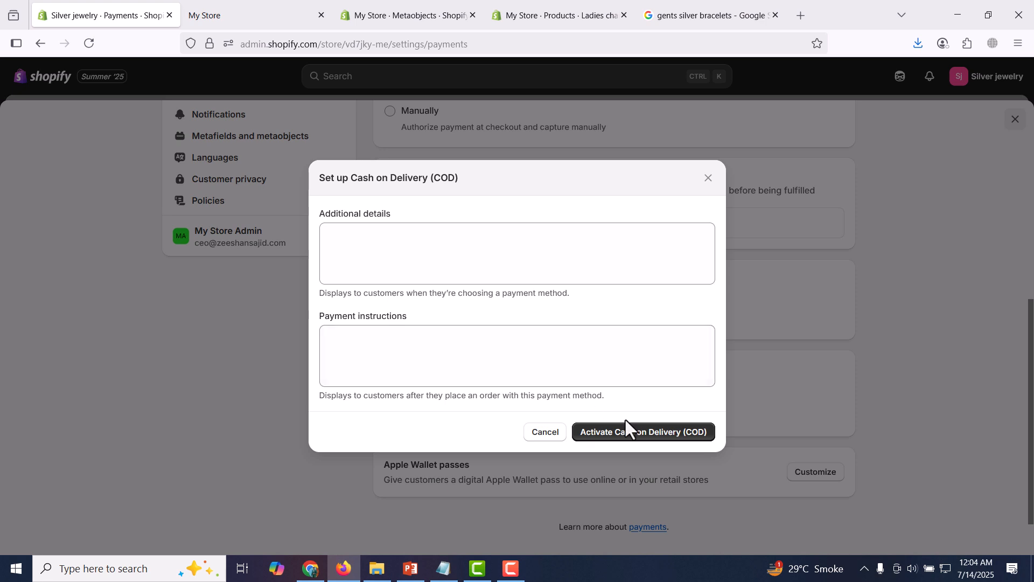
{"action": "left_click", "coordinate": [643, 432]}
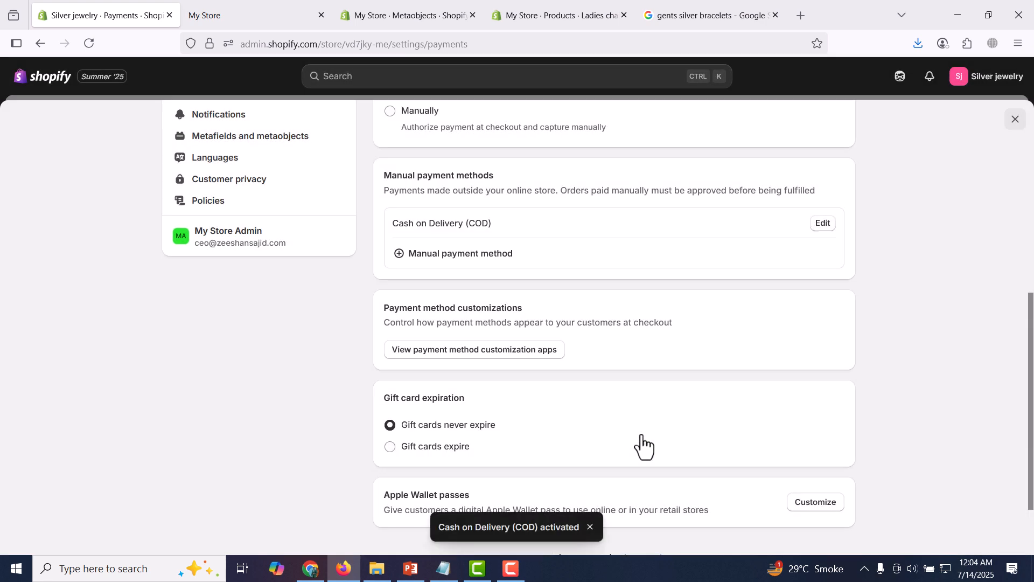
Activate Bank Deposit, with Easypaisa payment instructions and account details in Additional details
{"action": "left_click", "coordinate": [481, 262]}
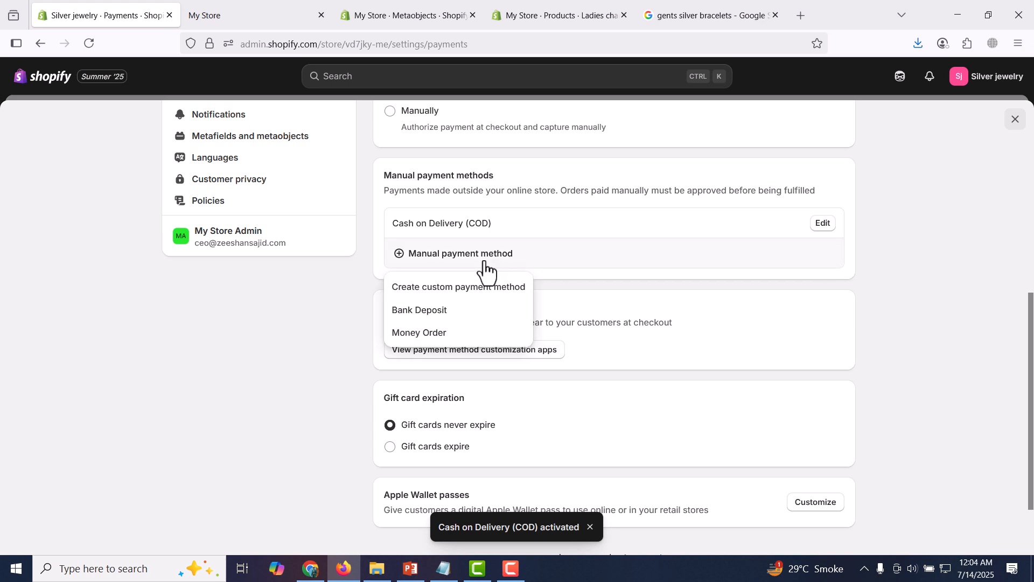
{"action": "left_click", "coordinate": [440, 315]}
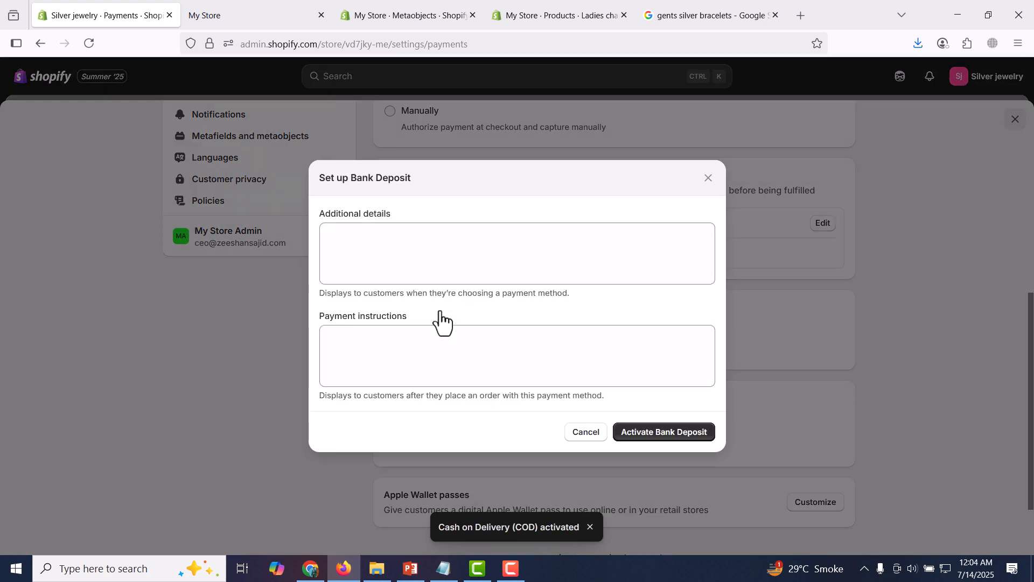
{"action": "left_click", "coordinate": [458, 250]}
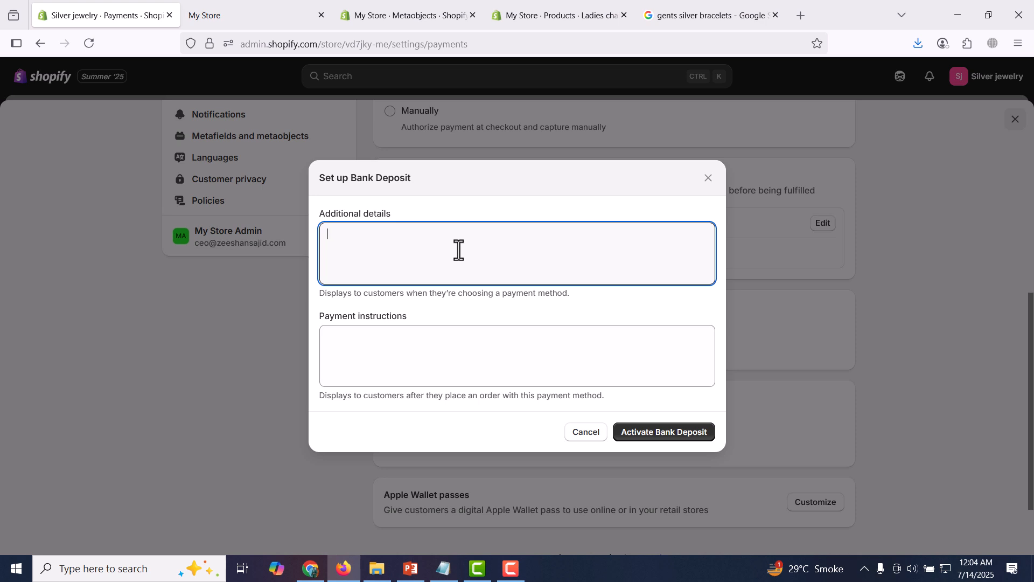
{"action": "left_click", "coordinate": [462, 345]}
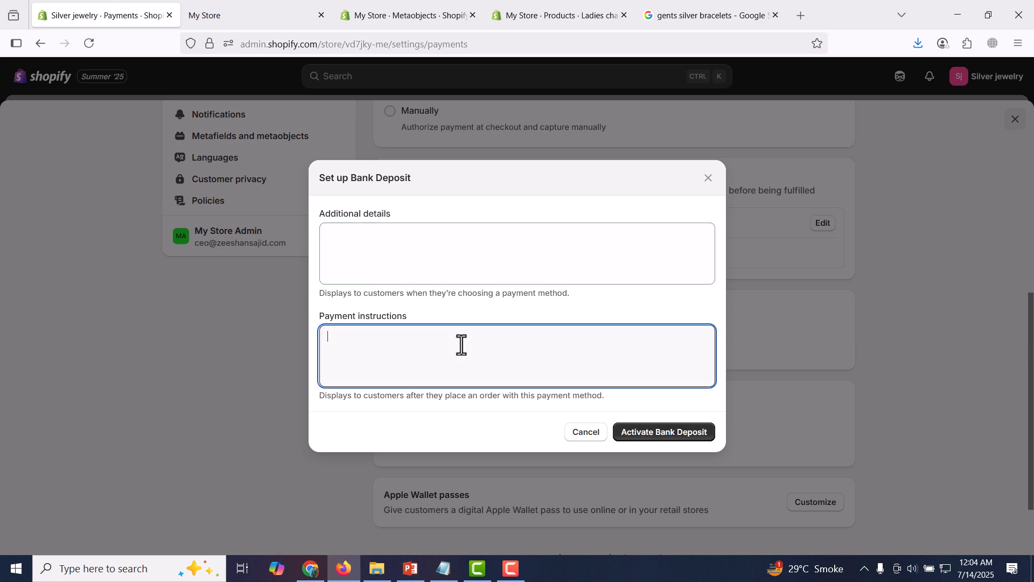
{"action": "type", "text": "easy paisa"}
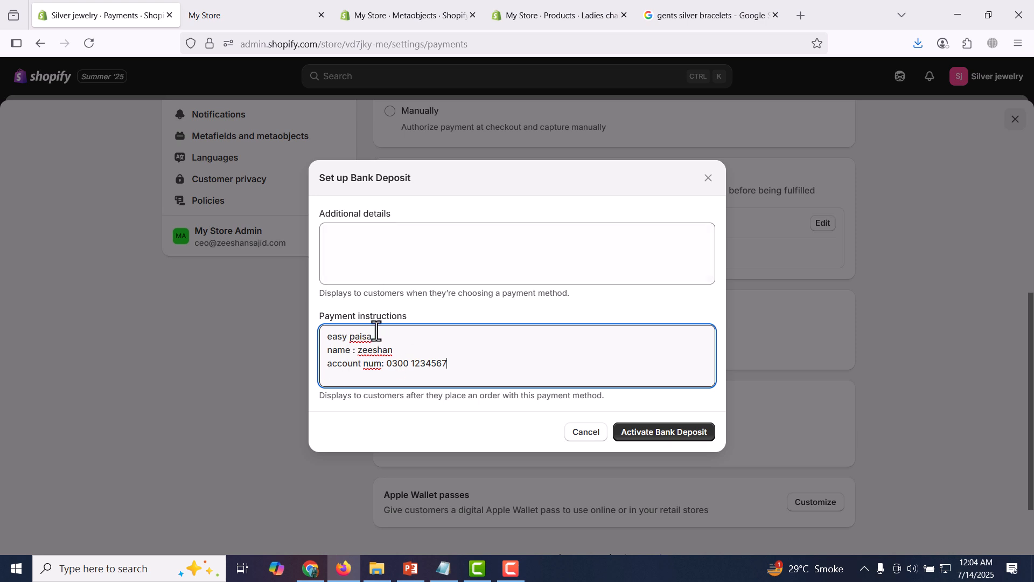
{"action": "left_click", "coordinate": [390, 262]}
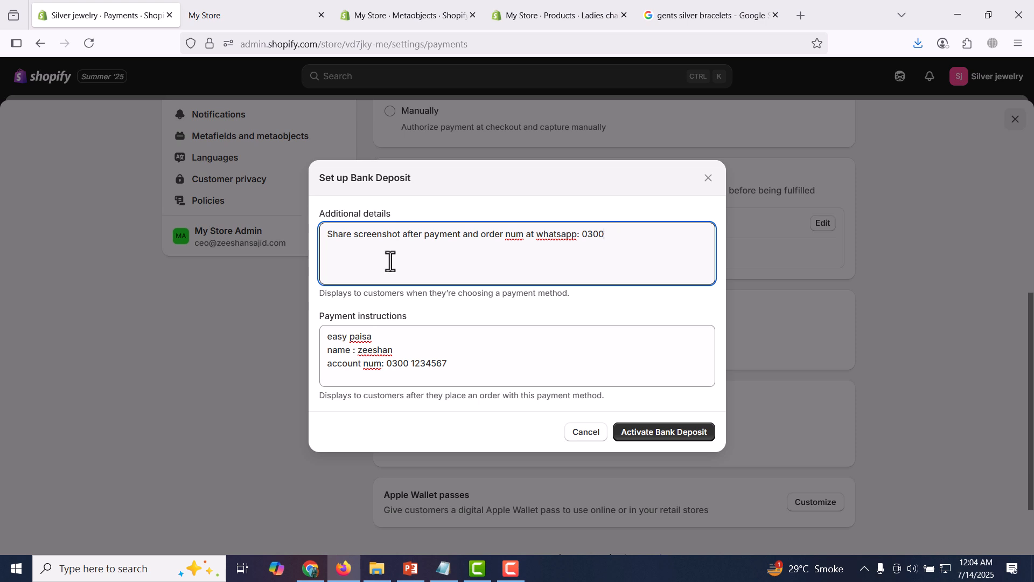
{"action": "type", "text": "4567"}
{"action": "left_click", "coordinate": [661, 437]}
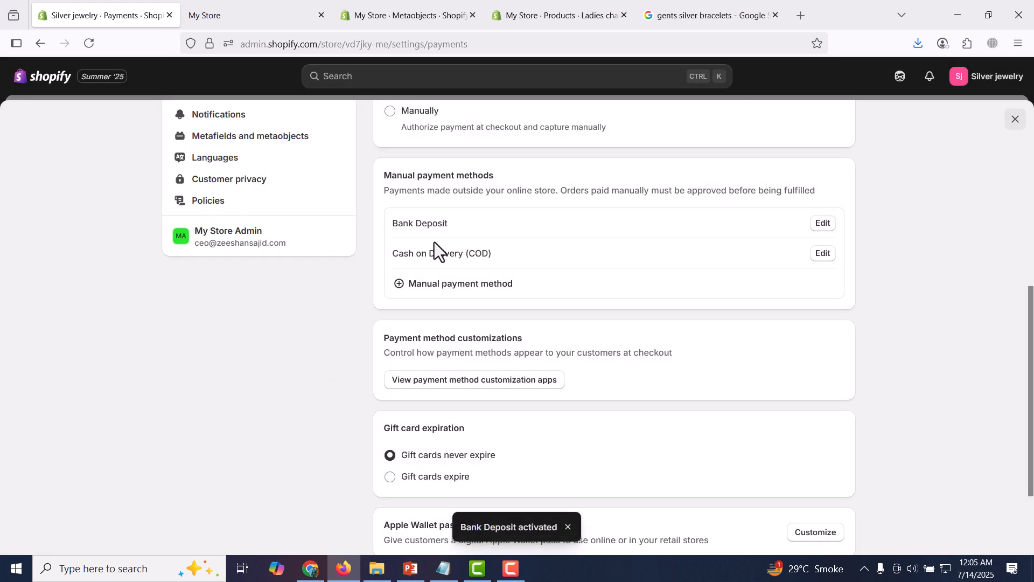
In the storefront preview, add the gents chains to the cart and attempt checkout
{"action": "left_click", "coordinate": [239, 4]}
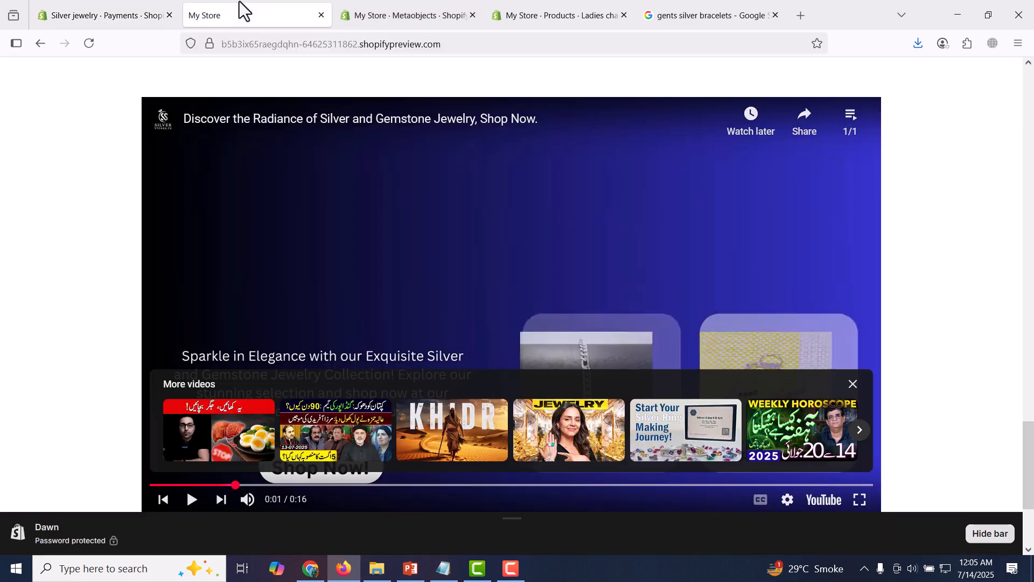
{"action": "scroll", "coordinate": [466, 127], "scroll_direction": "up", "scroll_amount": 20}
{"action": "scroll", "coordinate": [482, 137], "scroll_direction": "down", "scroll_amount": 10}
{"action": "scroll", "coordinate": [414, 182], "scroll_direction": "up", "scroll_amount": 5}
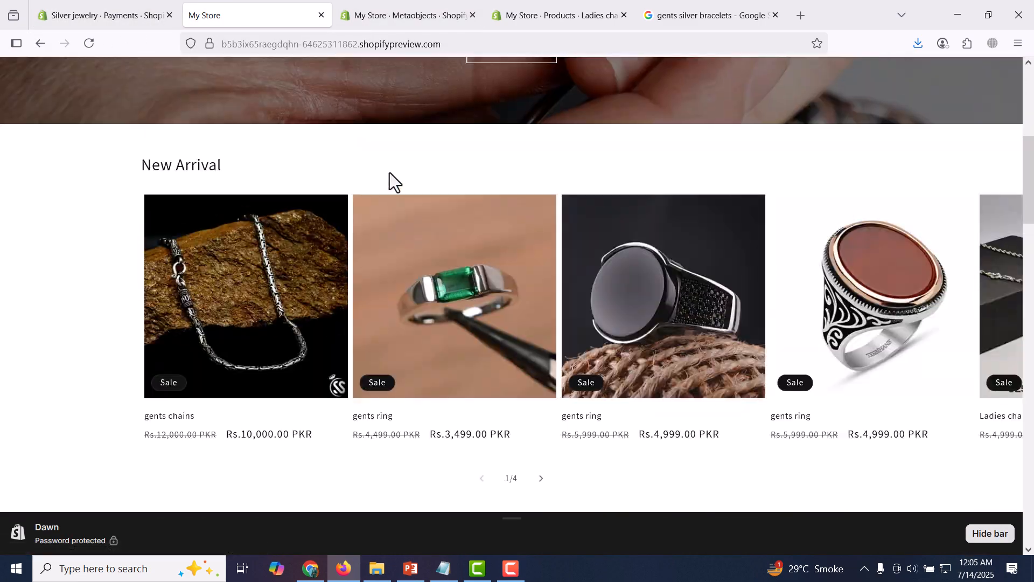
{"action": "left_click", "coordinate": [278, 293]}
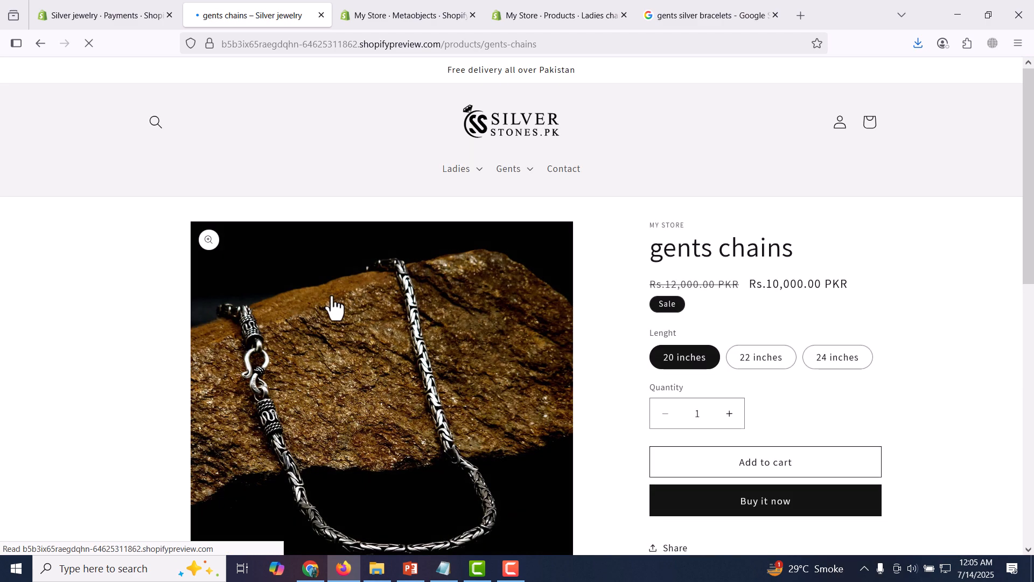
{"action": "left_click", "coordinate": [767, 474]}
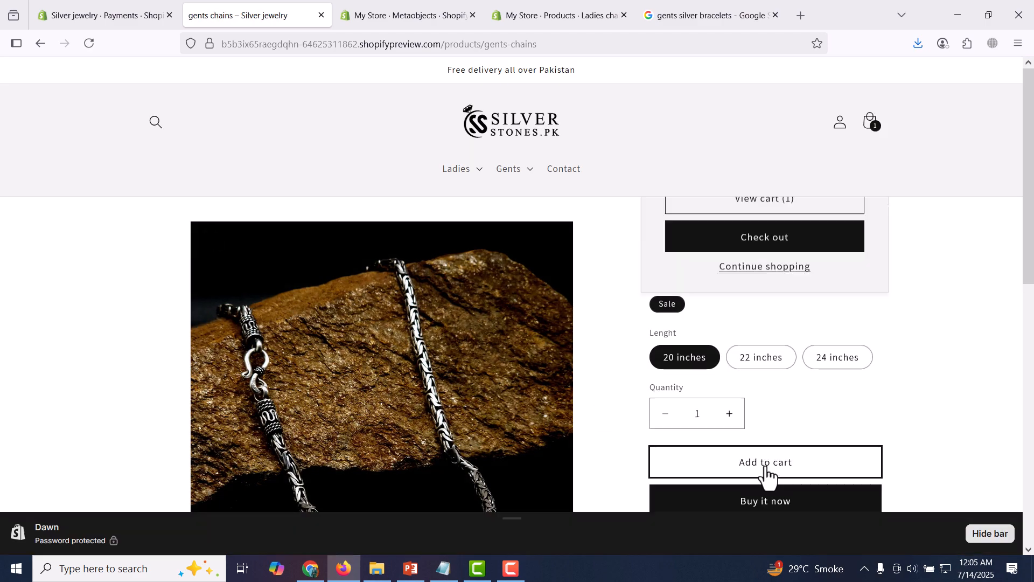
{"action": "left_click", "coordinate": [780, 382]}
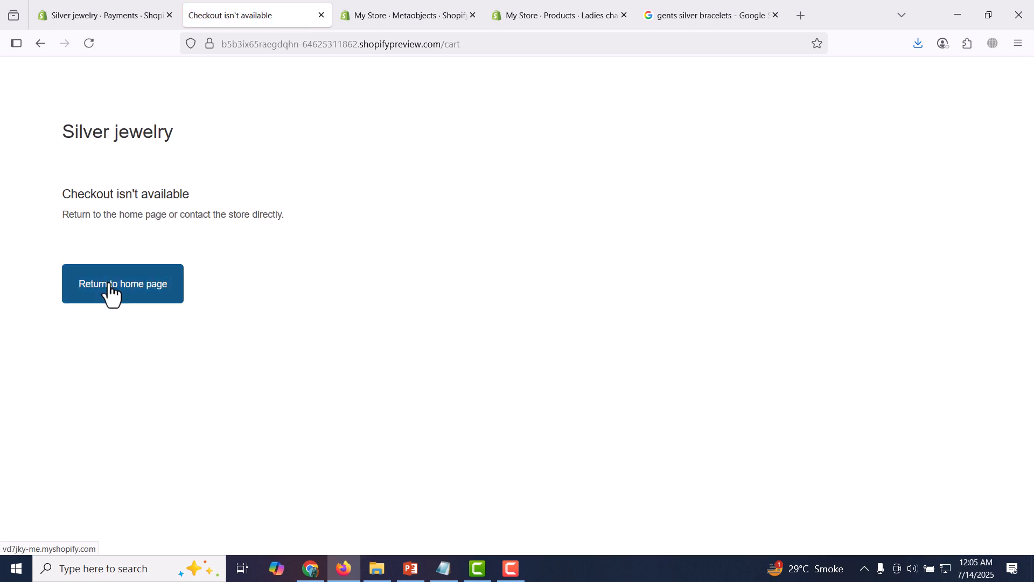
Return to the store home page and open the cart again
{"action": "left_click", "coordinate": [139, 305]}
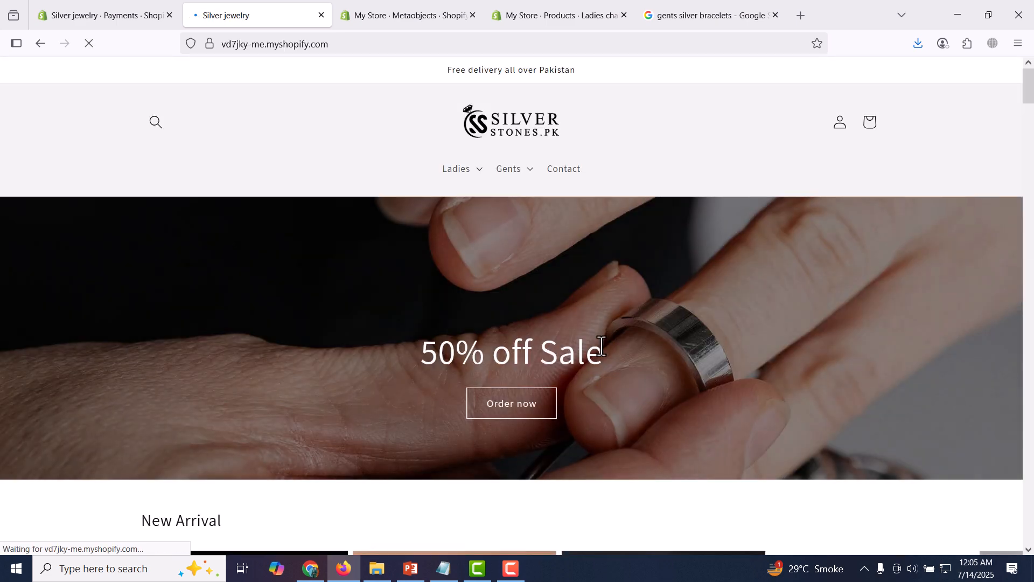
{"action": "scroll", "coordinate": [468, 315], "scroll_direction": "down", "scroll_amount": 5}
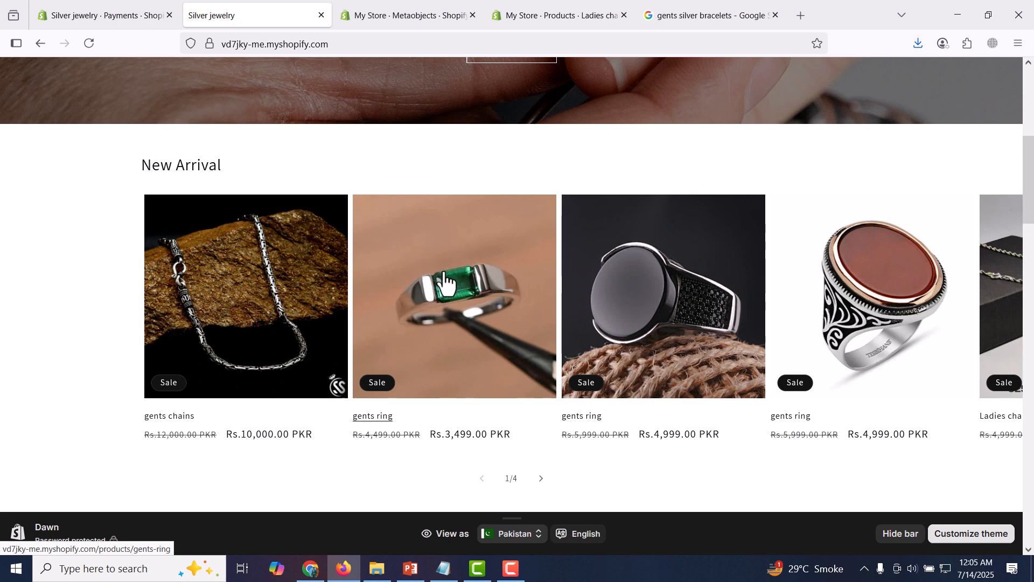
{"action": "left_click", "coordinate": [952, 533]}
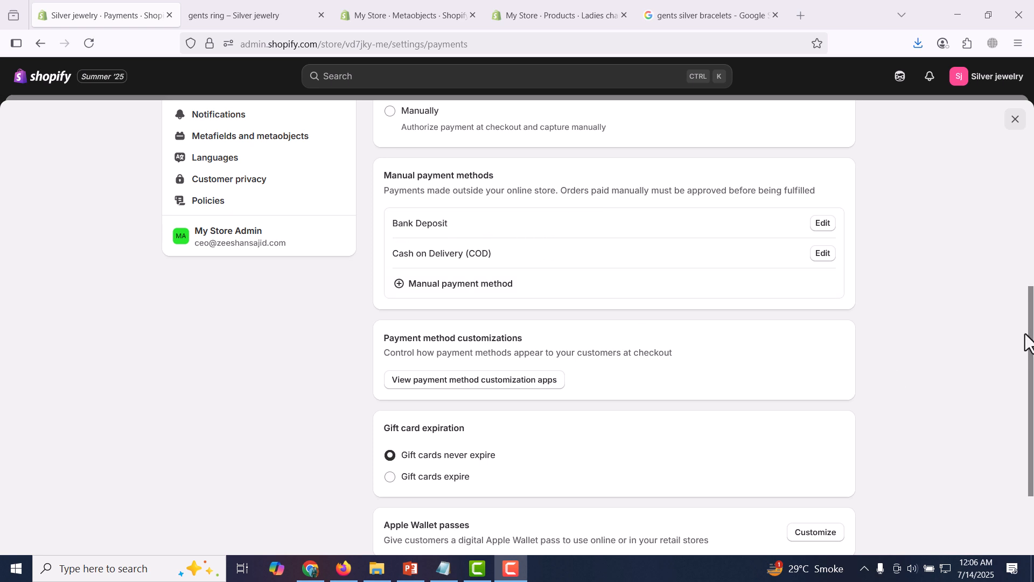
Toggle gift card expiry back to never expire, then go to Checkout settings
{"action": "left_click_drag", "start_coordinate": [1030, 339], "coordinate": [1027, 393]}
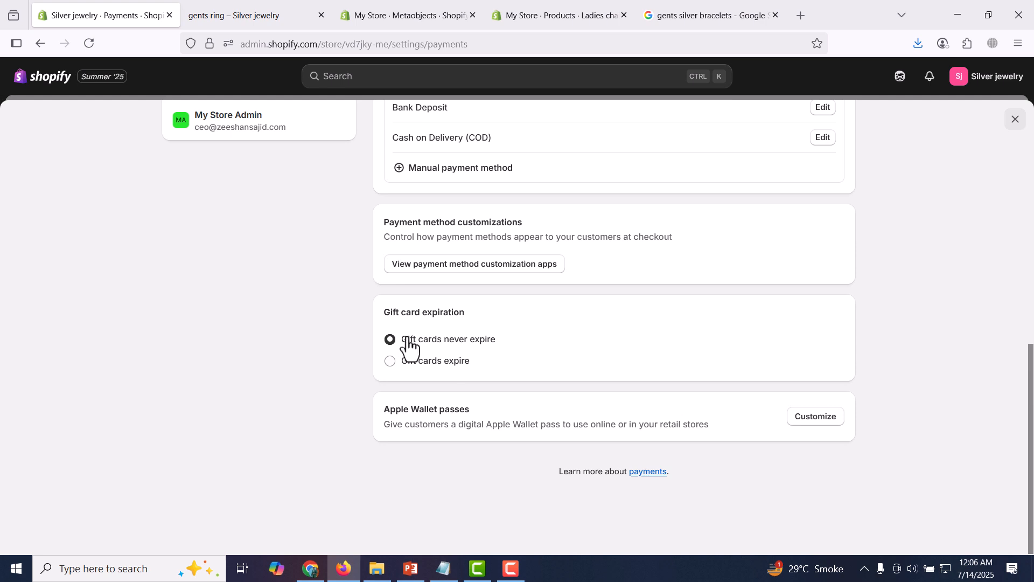
{"action": "left_click", "coordinate": [437, 362]}
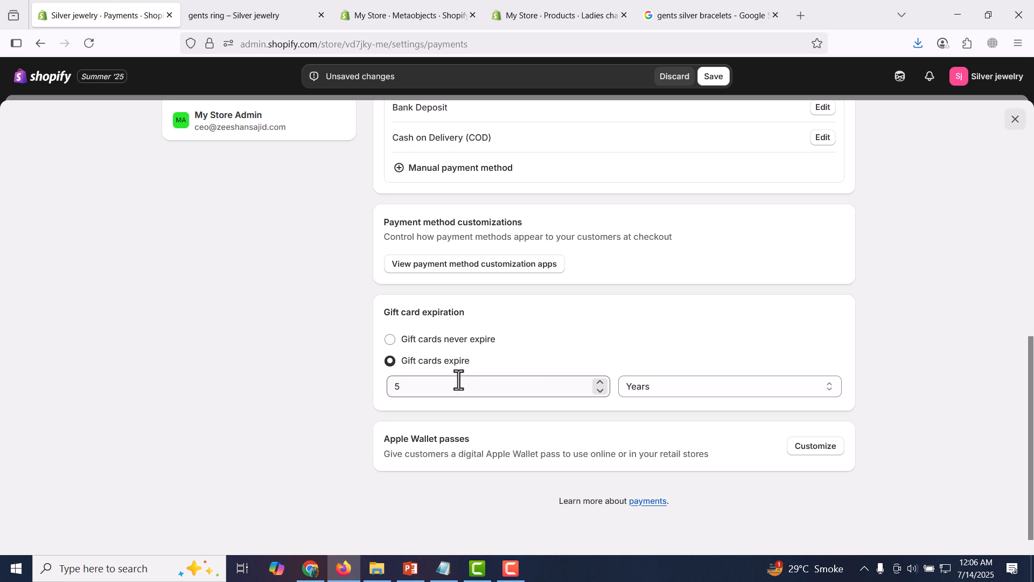
{"action": "left_click", "coordinate": [450, 342]}
{"action": "left_click_drag", "start_coordinate": [1031, 434], "coordinate": [1032, 199]}
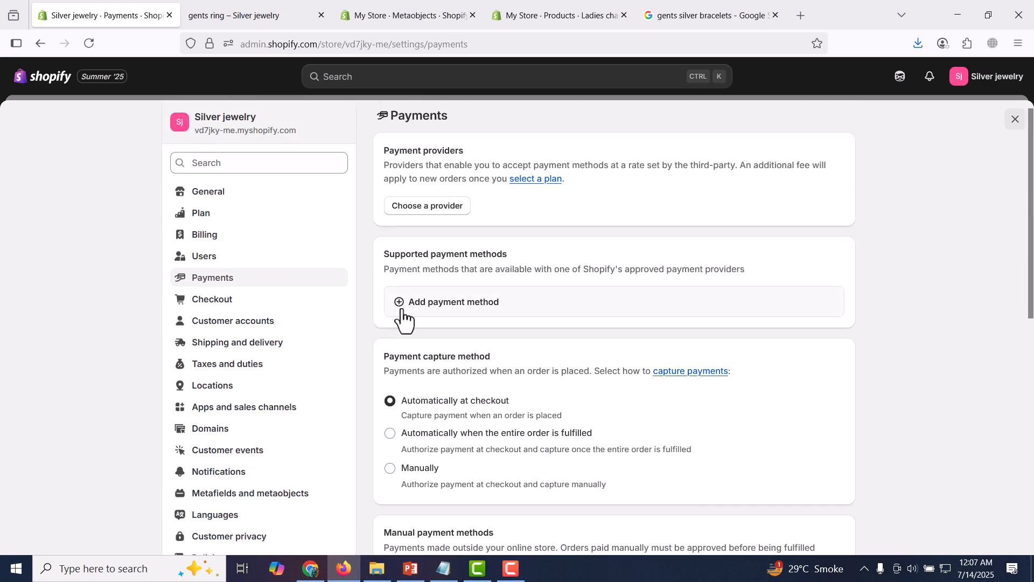
{"action": "left_click", "coordinate": [261, 301]}
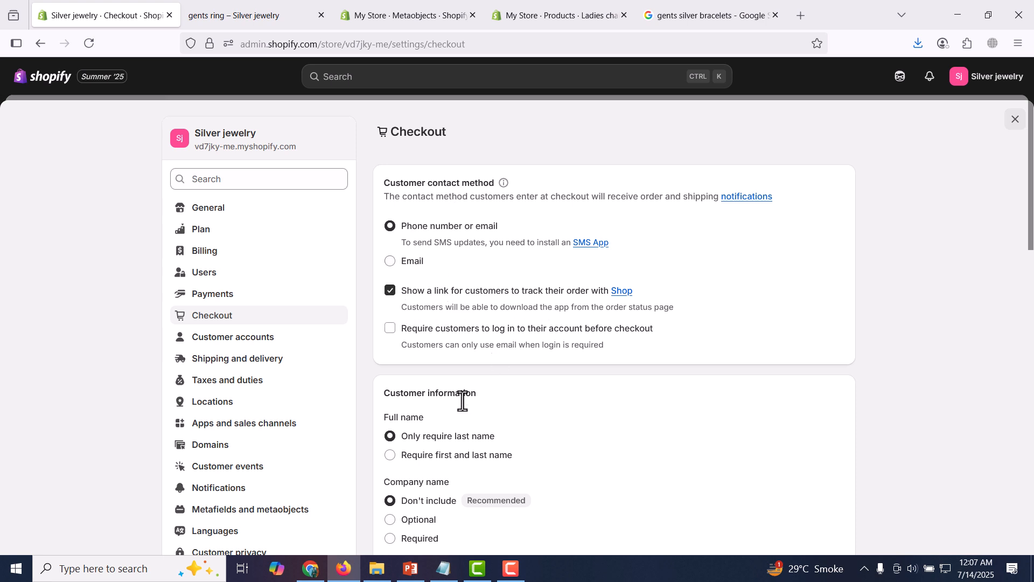
Set Address line 2 to Don't include, require shipping phone, enable email marketing, and save
{"action": "left_click_drag", "start_coordinate": [1033, 205], "coordinate": [1032, 310]}
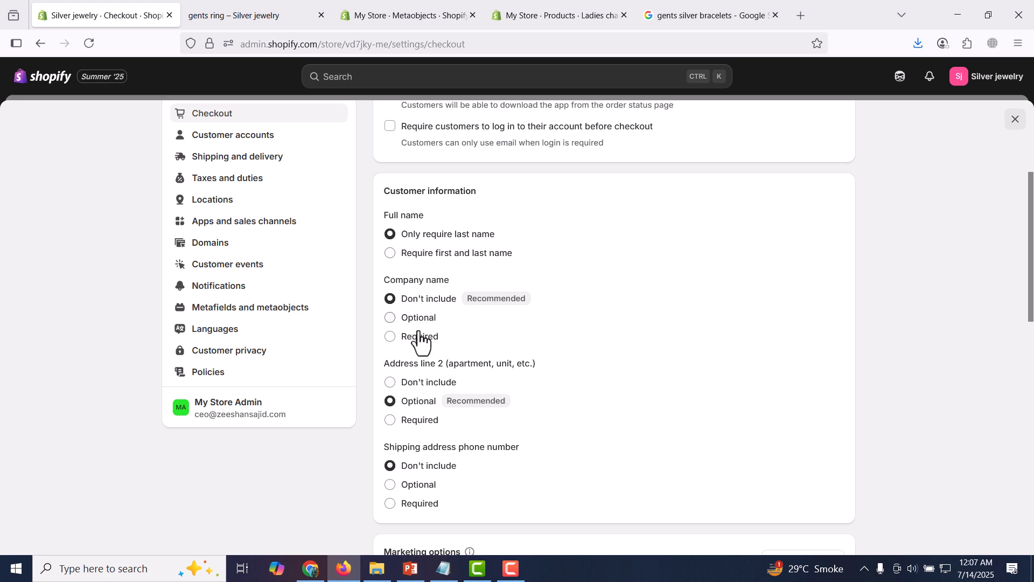
{"action": "left_click", "coordinate": [391, 383]}
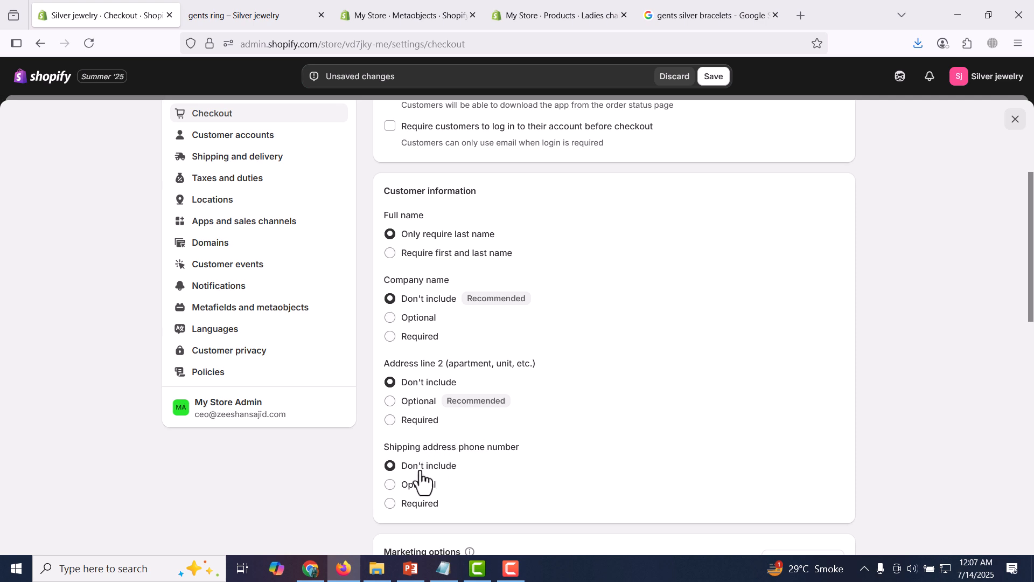
{"action": "left_click", "coordinate": [394, 504]}
{"action": "scroll", "coordinate": [1032, 325], "scroll_direction": "down", "scroll_amount": 2}
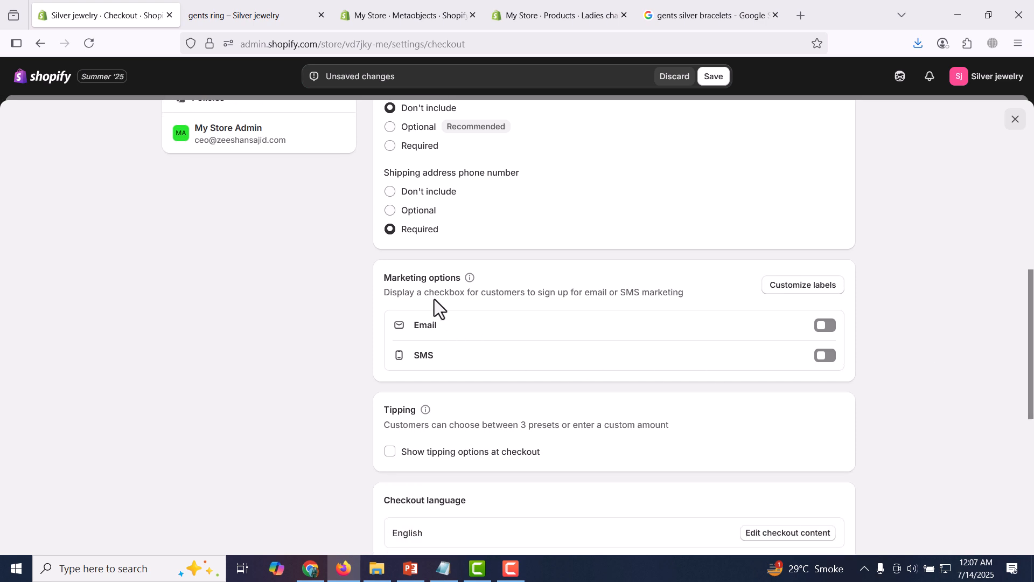
{"action": "left_click", "coordinate": [830, 326]}
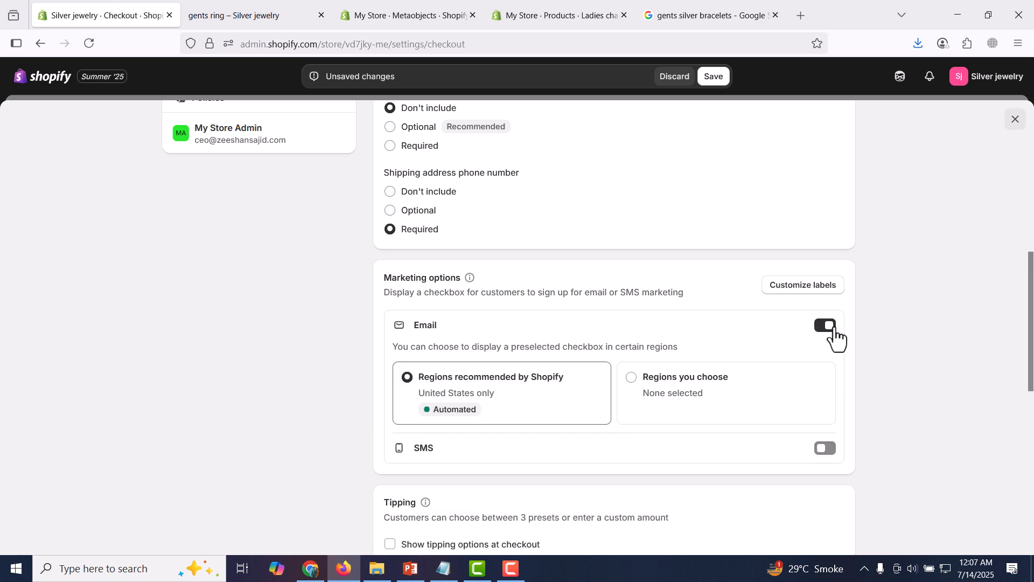
{"action": "left_click_drag", "start_coordinate": [1033, 314], "coordinate": [1032, 355]}
{"action": "left_click", "coordinate": [986, 343]}
{"action": "left_click_drag", "start_coordinate": [1030, 311], "coordinate": [1033, 464]}
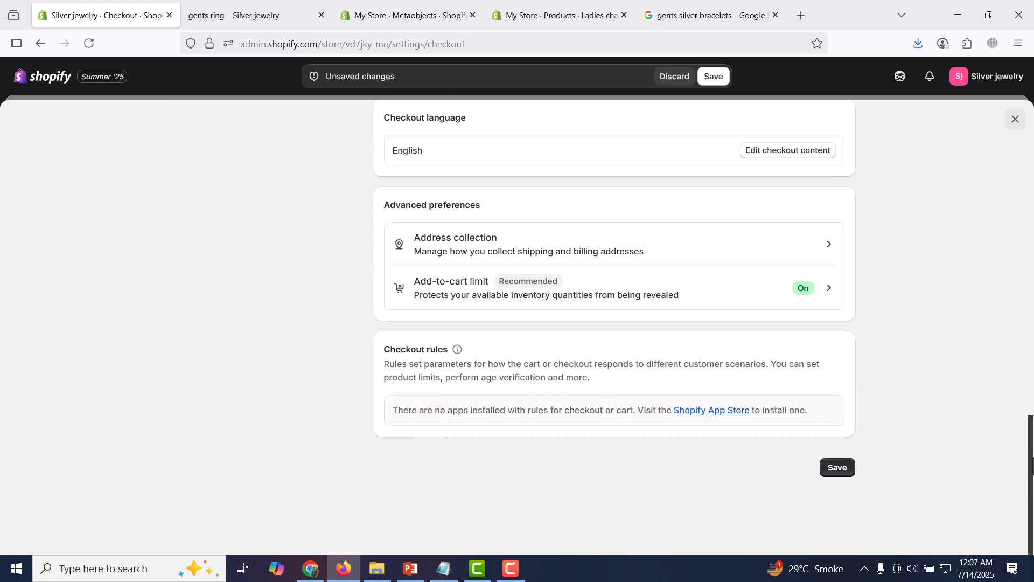
{"action": "left_click", "coordinate": [837, 476]}
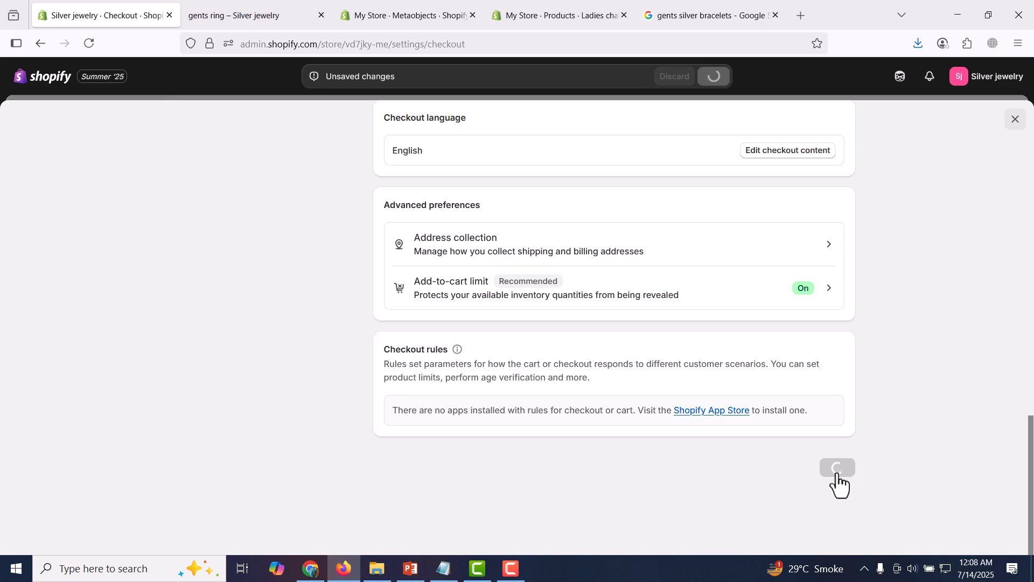
{"action": "left_click_drag", "start_coordinate": [1032, 466], "coordinate": [1032, 175]}
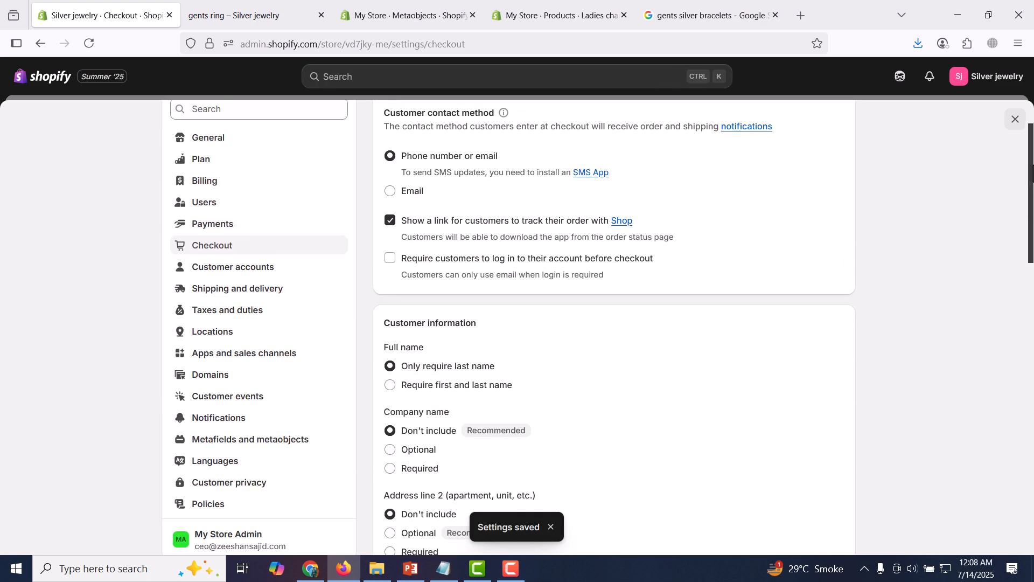
Open Customer accounts settings to view the login links and account version options
{"action": "left_click", "coordinate": [282, 273]}
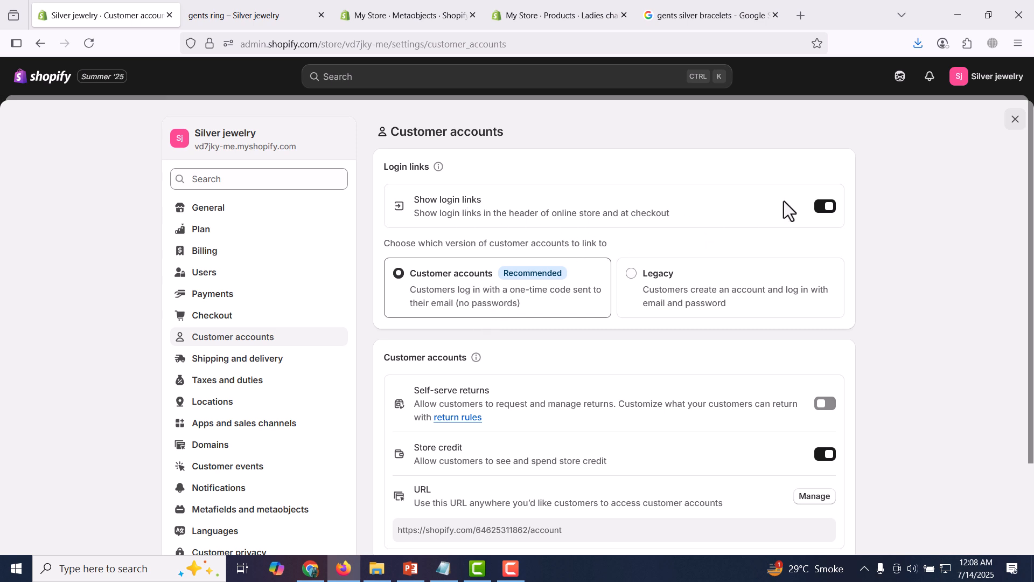
{"action": "left_click_drag", "start_coordinate": [1031, 226], "coordinate": [1029, 318]}
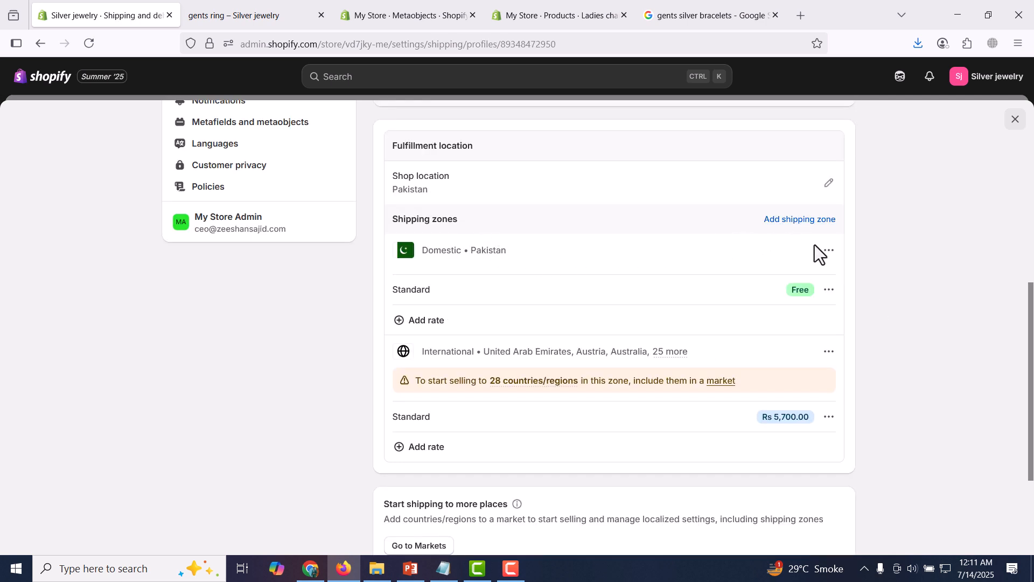
Open Edit rate for the Domestic Pakistan zone's free Standard rate
{"action": "left_click", "coordinate": [830, 252]}
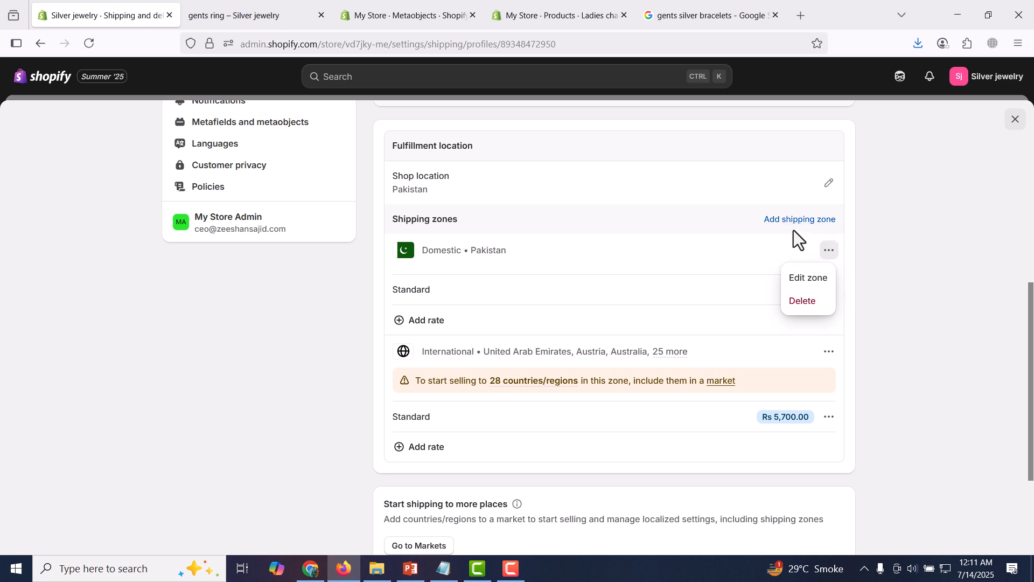
{"action": "left_click", "coordinate": [897, 284]}
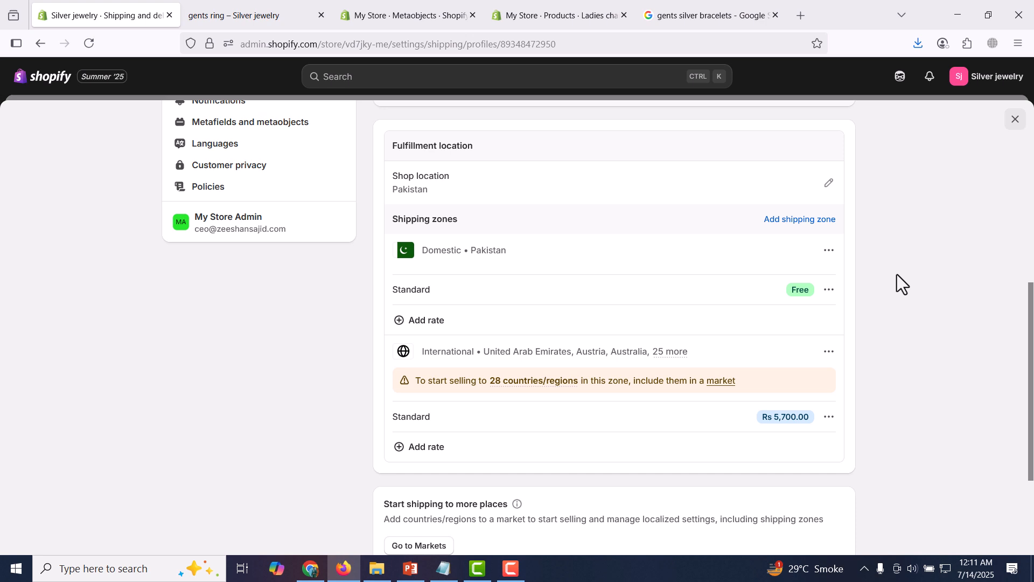
{"action": "left_click", "coordinate": [828, 294]}
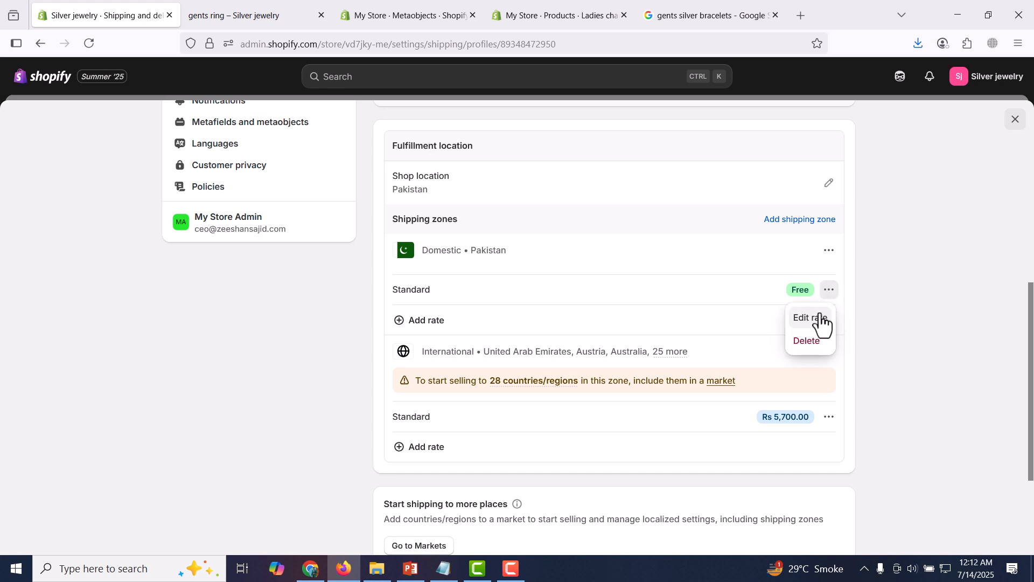
{"action": "left_click", "coordinate": [745, 297]}
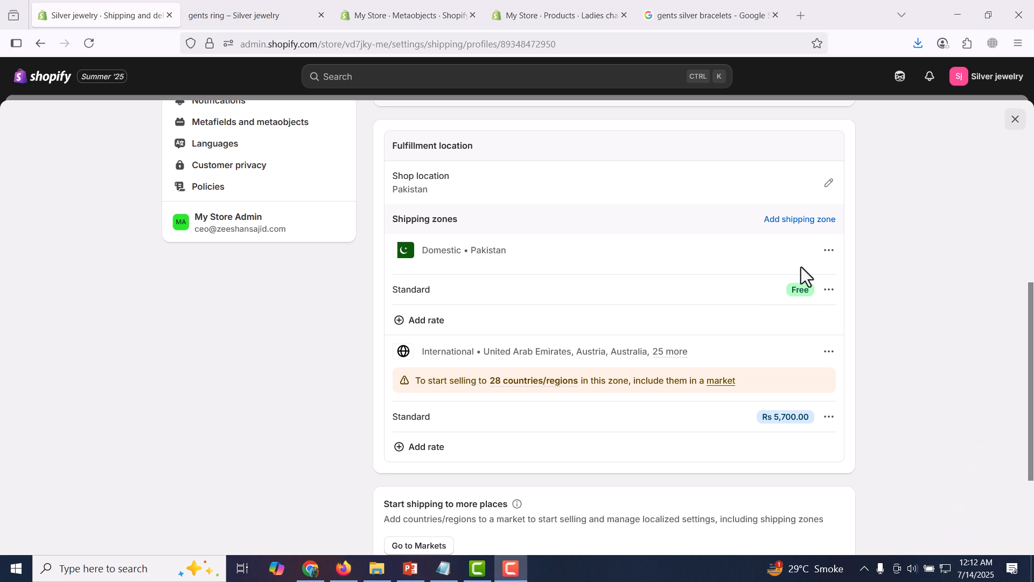
{"action": "left_click", "coordinate": [829, 290]}
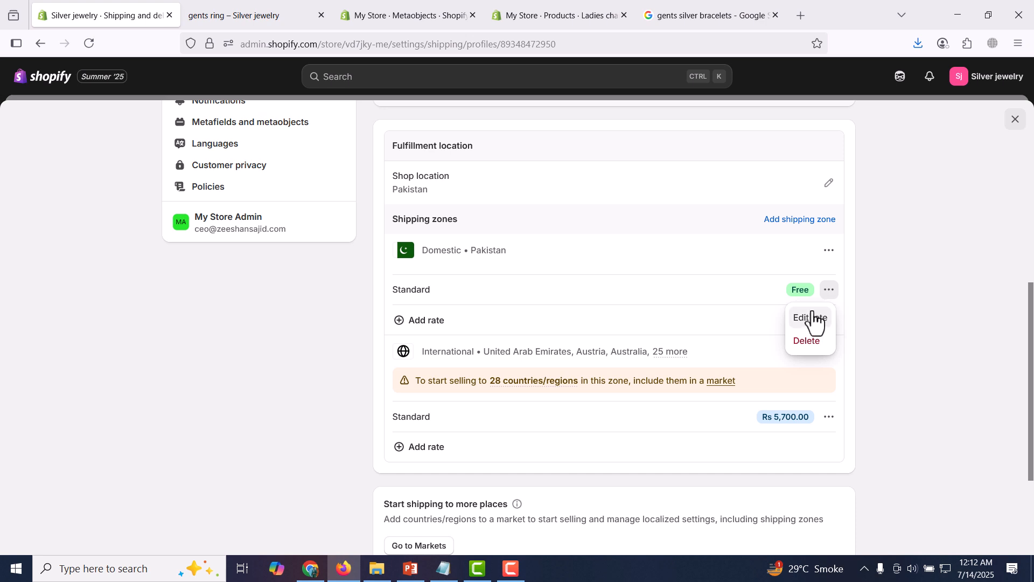
{"action": "left_click", "coordinate": [810, 321]}
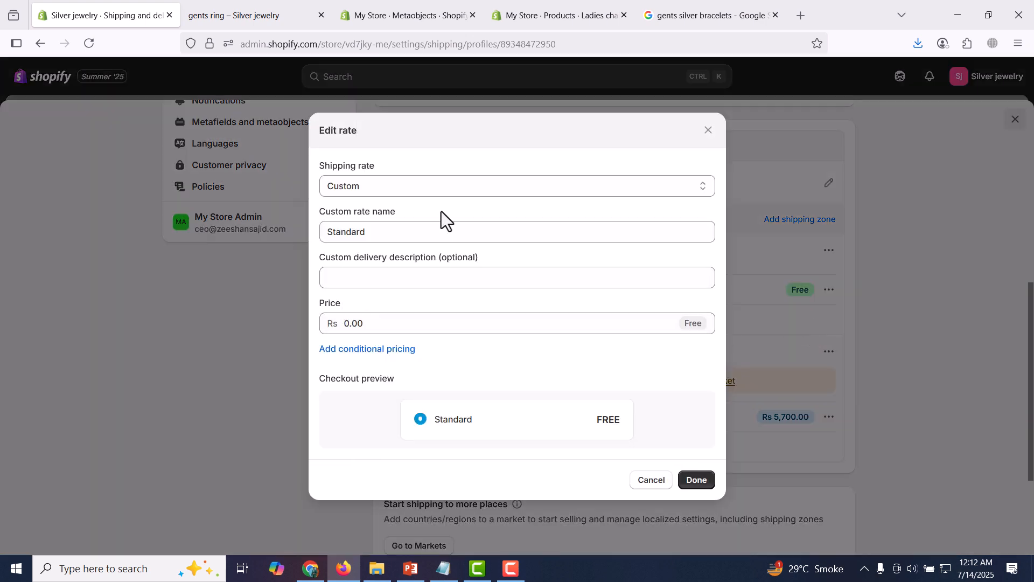
Cancel the Standard rate editor without changes and start a new rate for the Domestic zone
{"action": "left_click", "coordinate": [464, 185]}
{"action": "left_click", "coordinate": [488, 231]}
{"action": "double_click", "coordinate": [489, 232]}
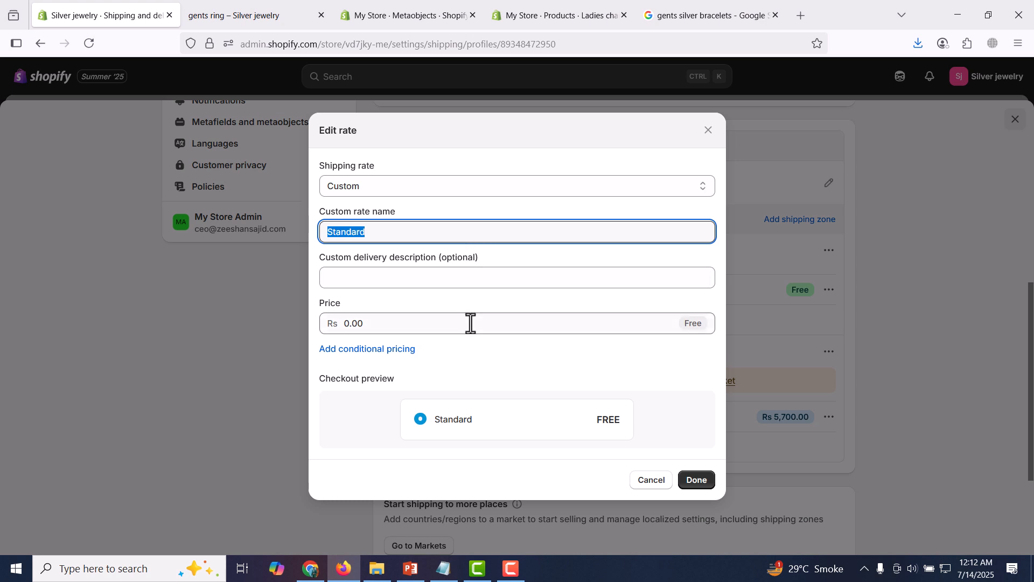
{"action": "left_click", "coordinate": [410, 349]}
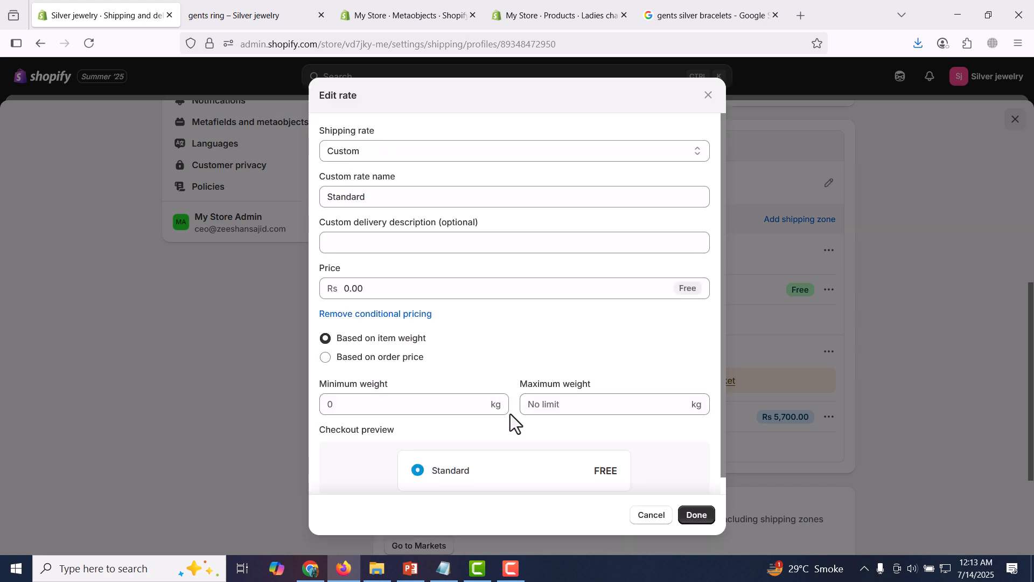
{"action": "scroll", "coordinate": [570, 391], "scroll_direction": "down", "scroll_amount": 1}
{"action": "scroll", "coordinate": [567, 384], "scroll_direction": "down", "scroll_amount": 1}
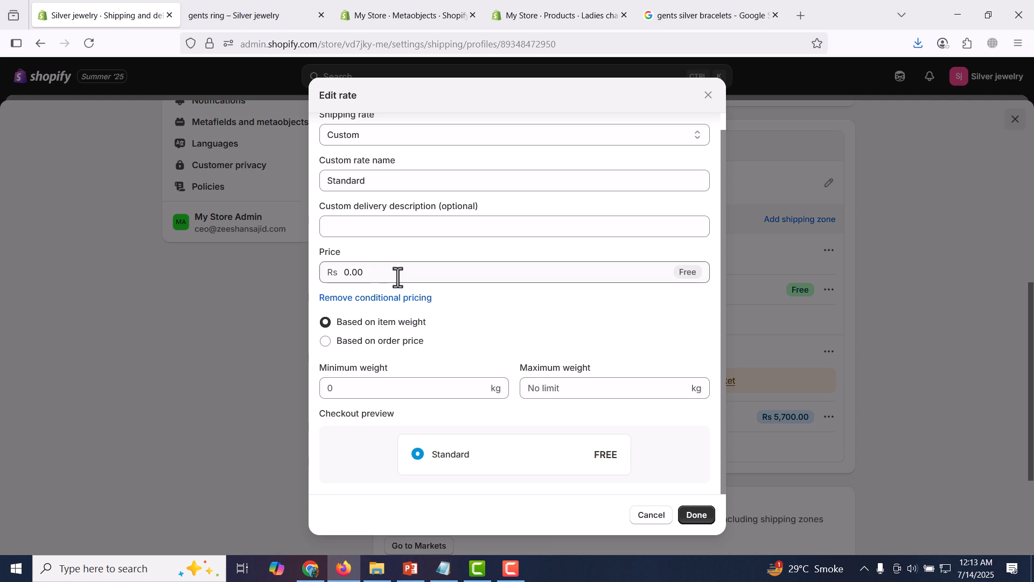
{"action": "left_click", "coordinate": [650, 516]}
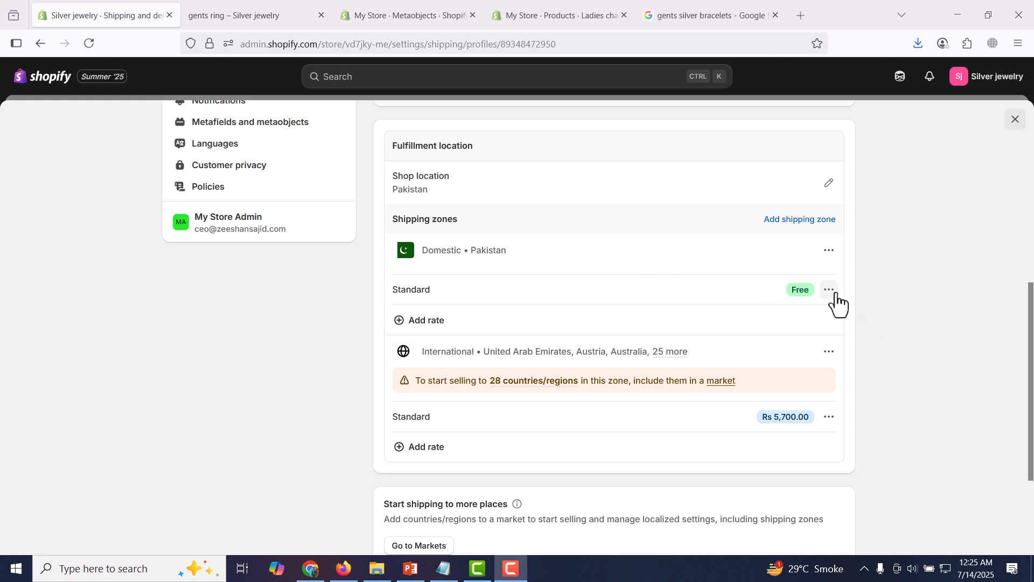
{"action": "left_click", "coordinate": [682, 325]}
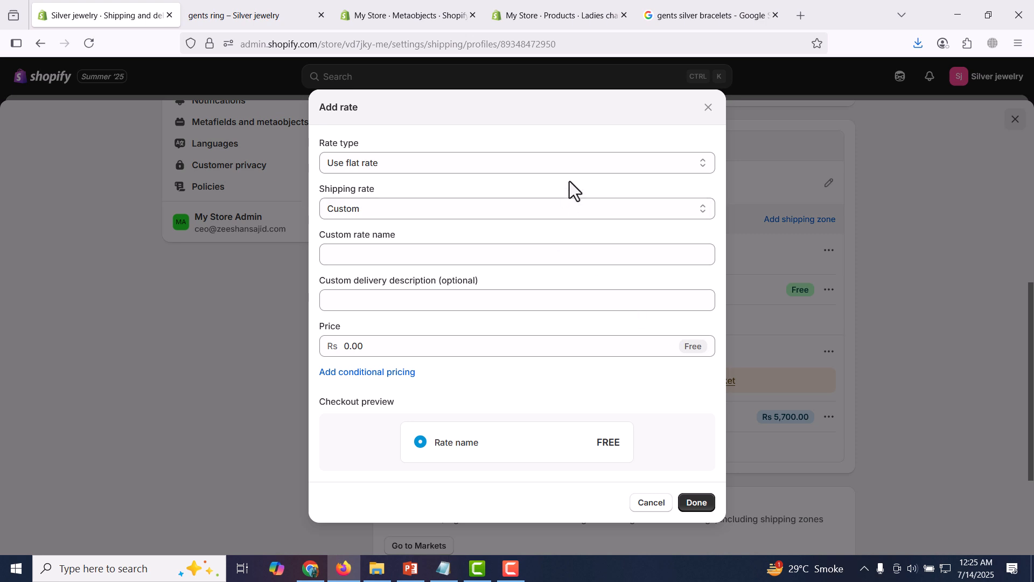
Create a flat custom rate named 'delivery charges' priced at Rs 199
{"action": "left_click", "coordinate": [577, 166]}
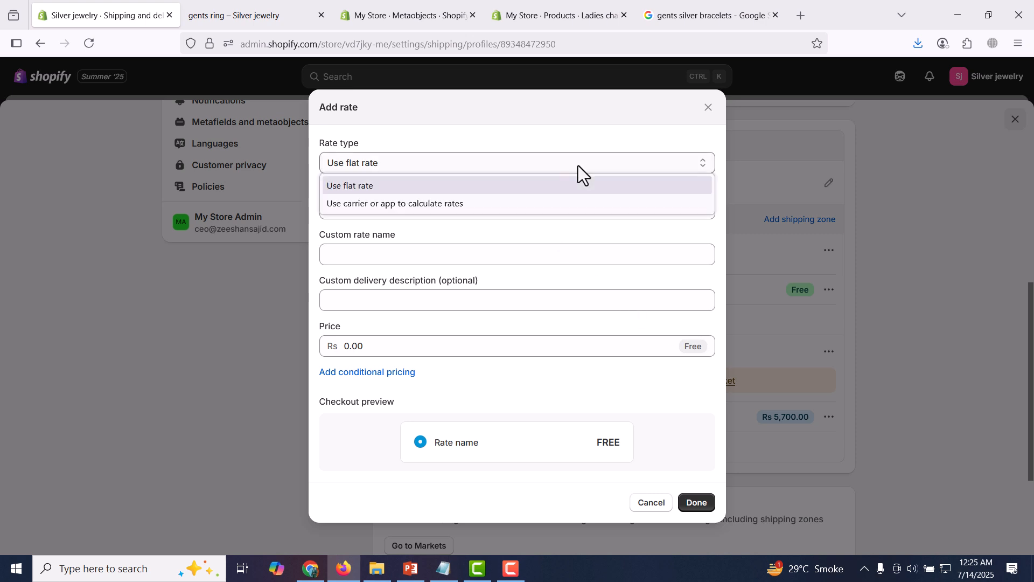
{"action": "left_click", "coordinate": [561, 187]}
{"action": "left_click", "coordinate": [553, 205]}
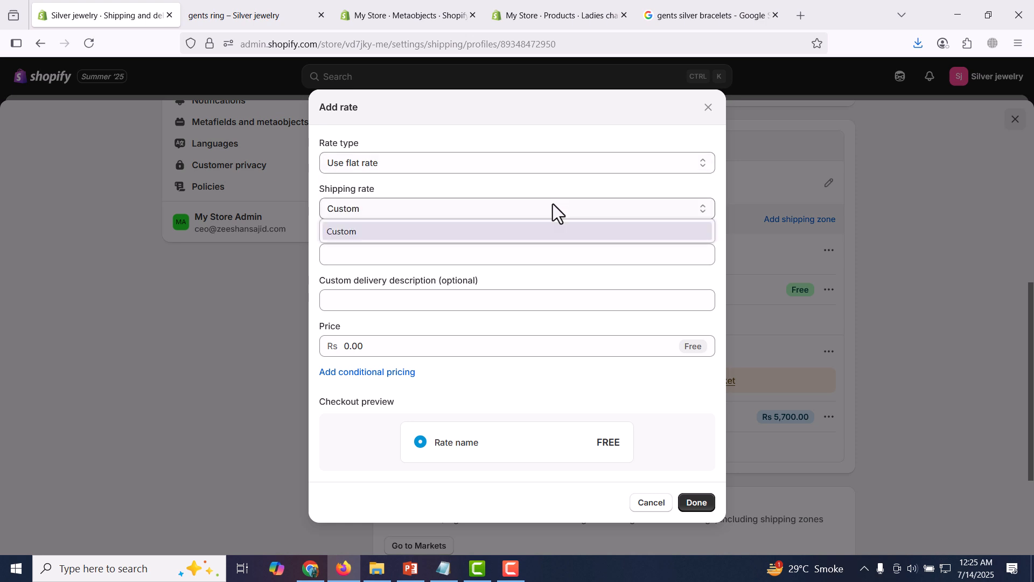
{"action": "left_click", "coordinate": [590, 225]}
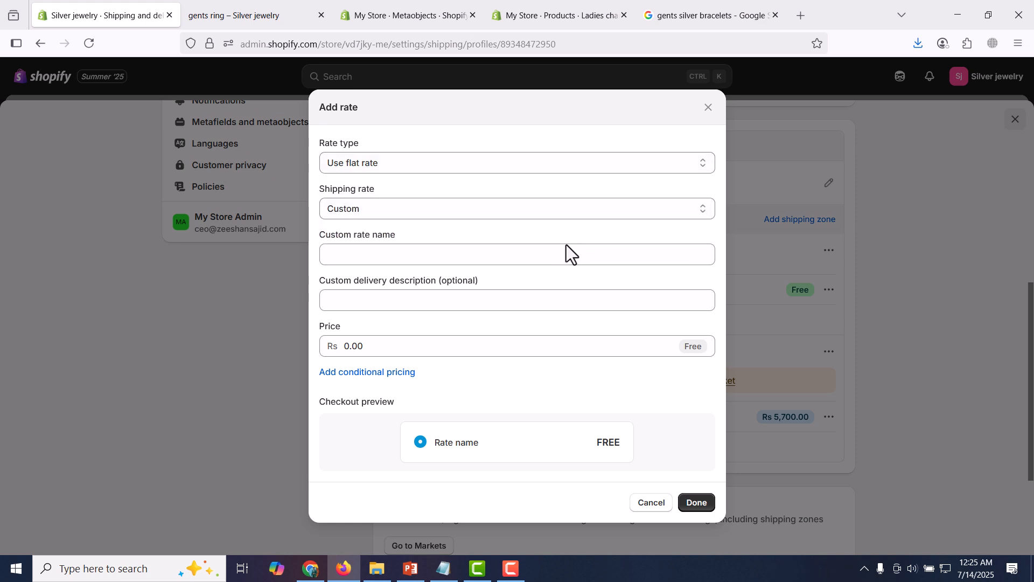
{"action": "left_click", "coordinate": [545, 261]}
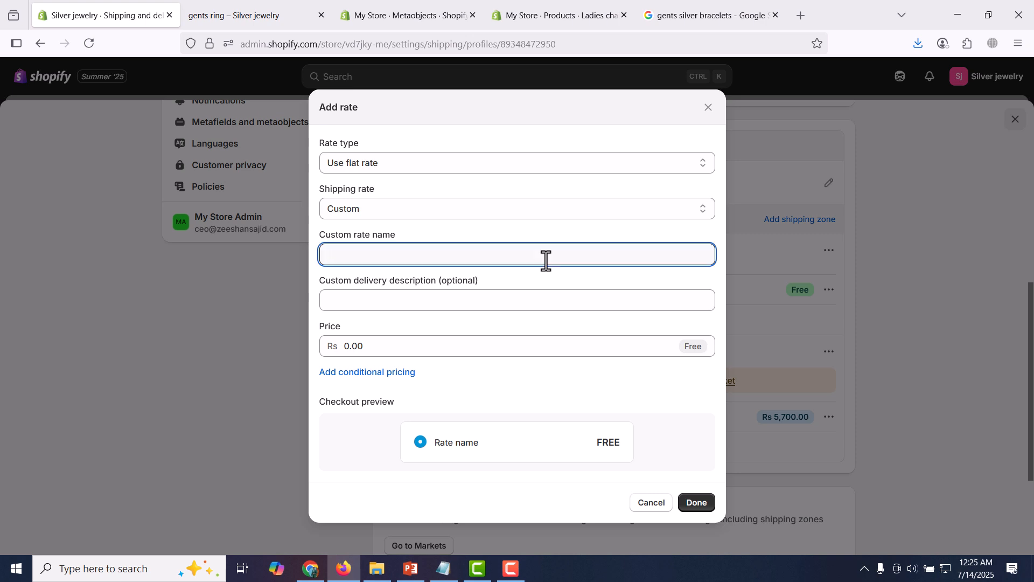
{"action": "type", "text": "delivery "}
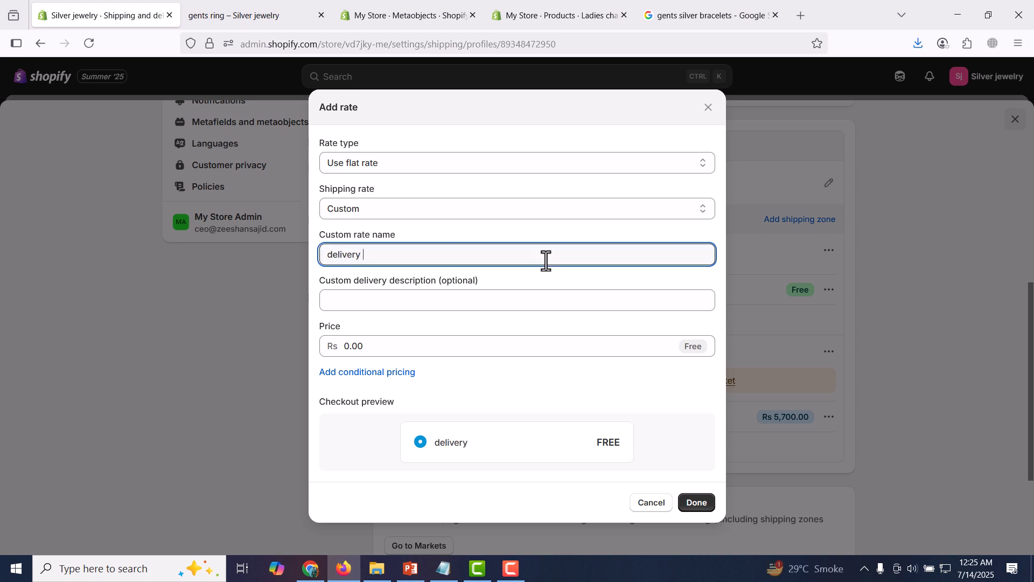
{"action": "type", "text": "charges"}
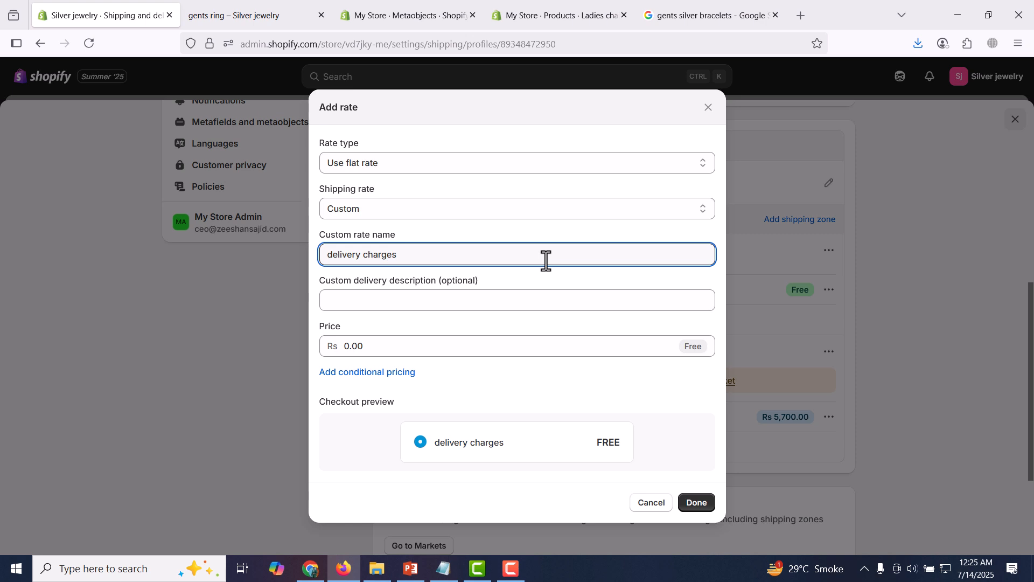
{"action": "left_click", "coordinate": [519, 345]}
{"action": "type", "text": "199"}
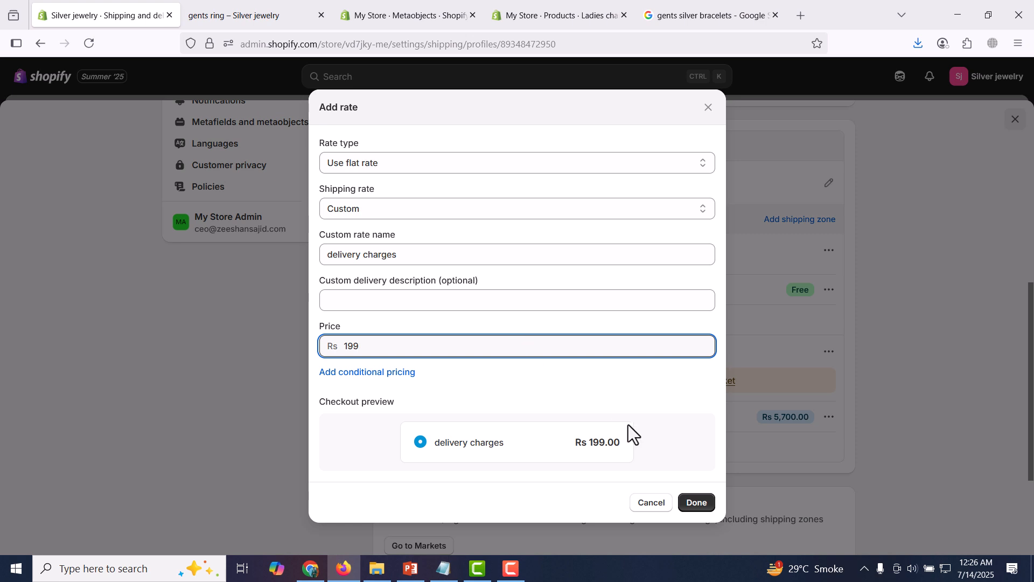
Condition the Rs 199 rate on order price up to 10000 and add it to Domestic Pakistan
{"action": "left_click", "coordinate": [378, 373]}
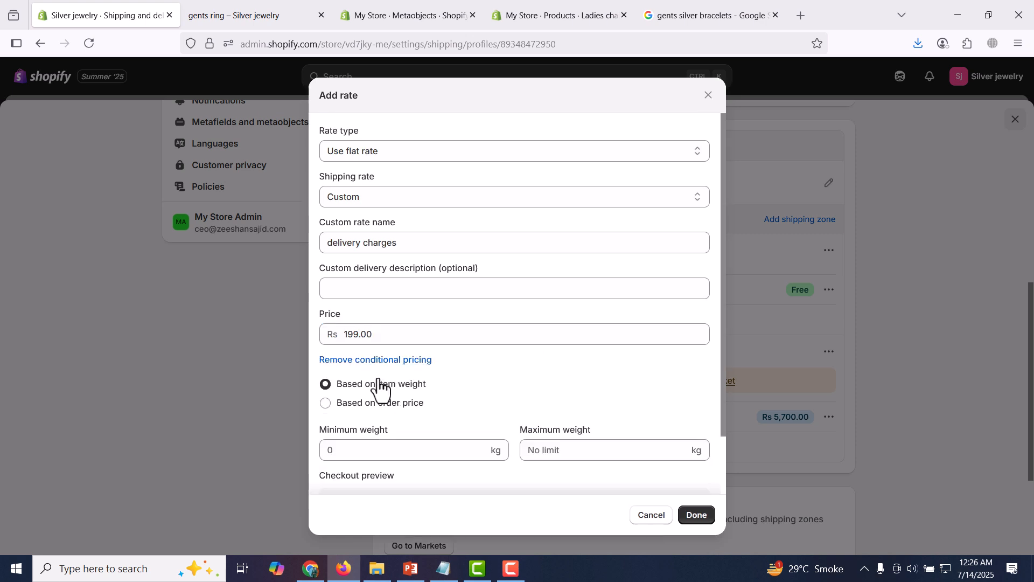
{"action": "scroll", "coordinate": [531, 367], "scroll_direction": "down", "scroll_amount": 2}
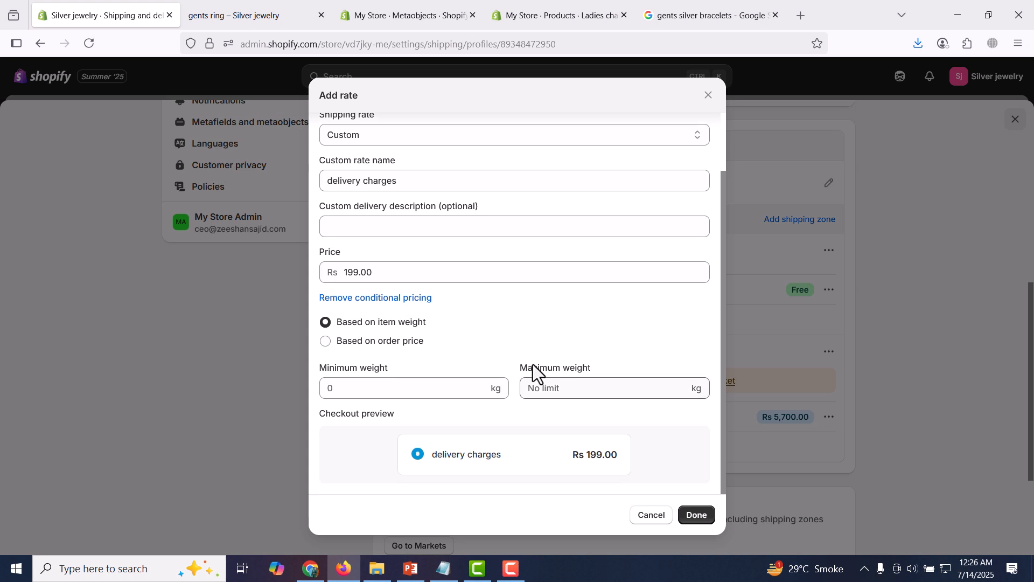
{"action": "left_click", "coordinate": [398, 343]}
{"action": "left_click", "coordinate": [418, 387]}
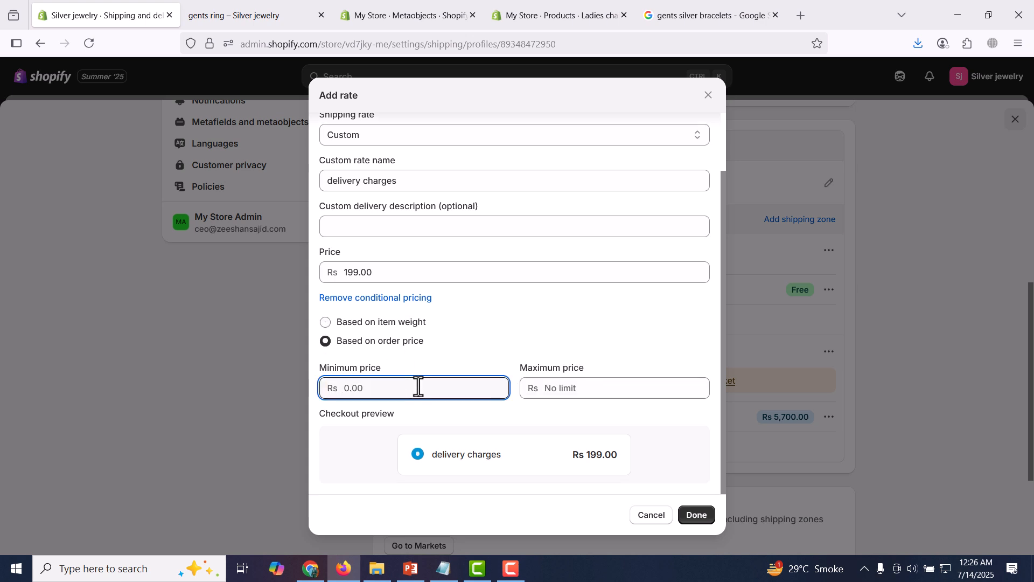
{"action": "left_click", "coordinate": [576, 388]}
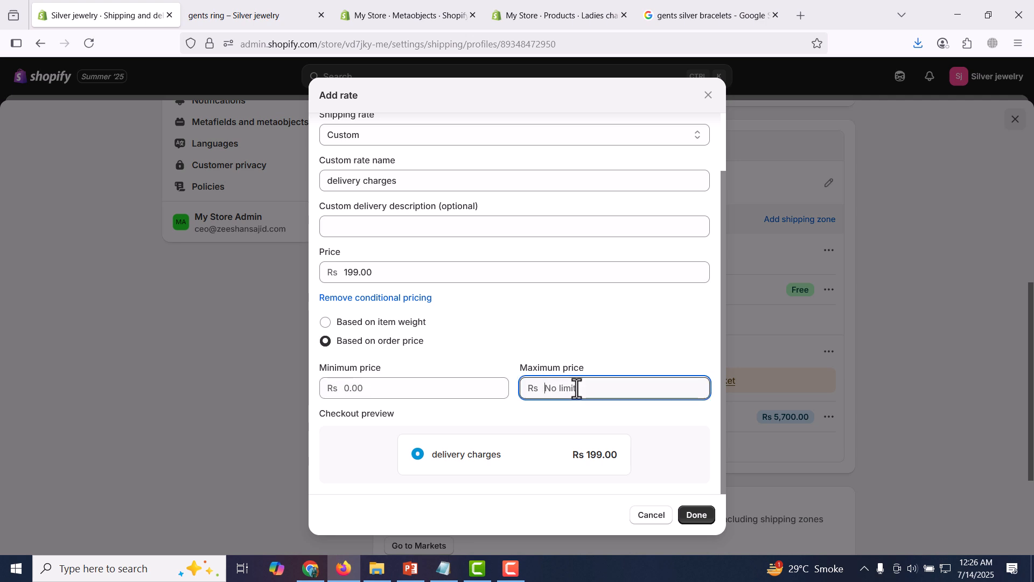
{"action": "left_click", "coordinate": [473, 387]}
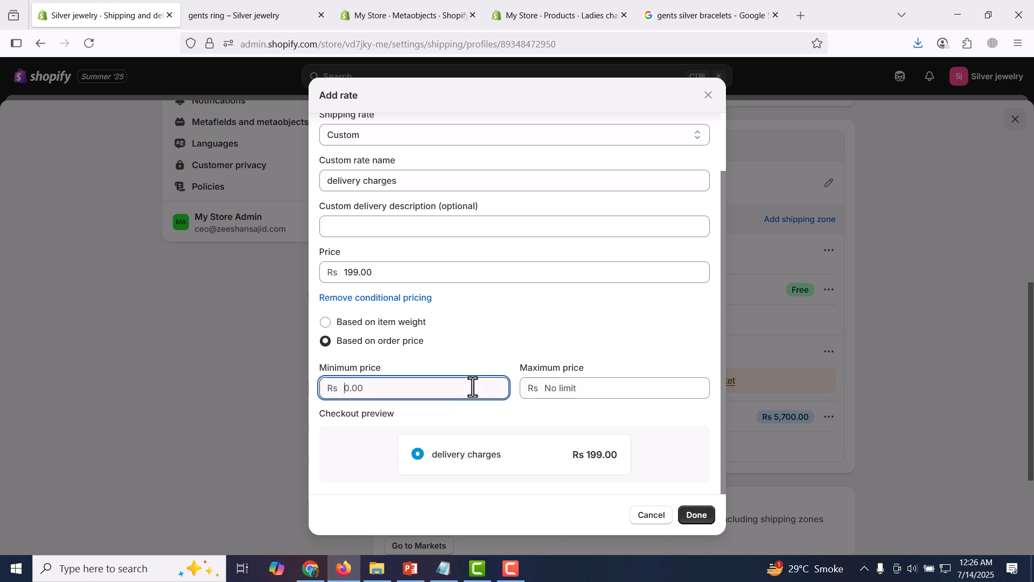
{"action": "left_click", "coordinate": [550, 388]}
{"action": "type", "text": "10000"}
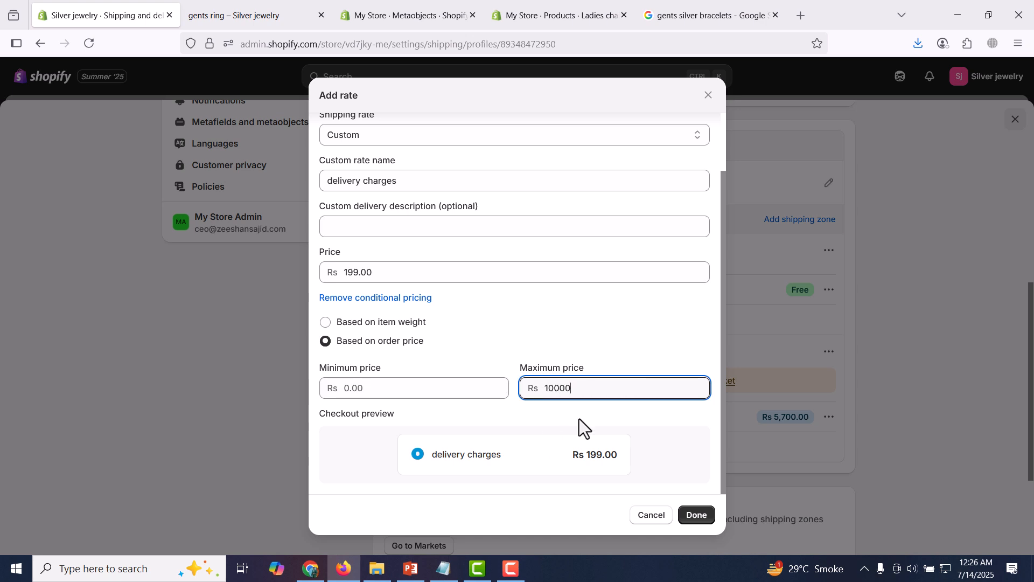
{"action": "left_click", "coordinate": [605, 356]}
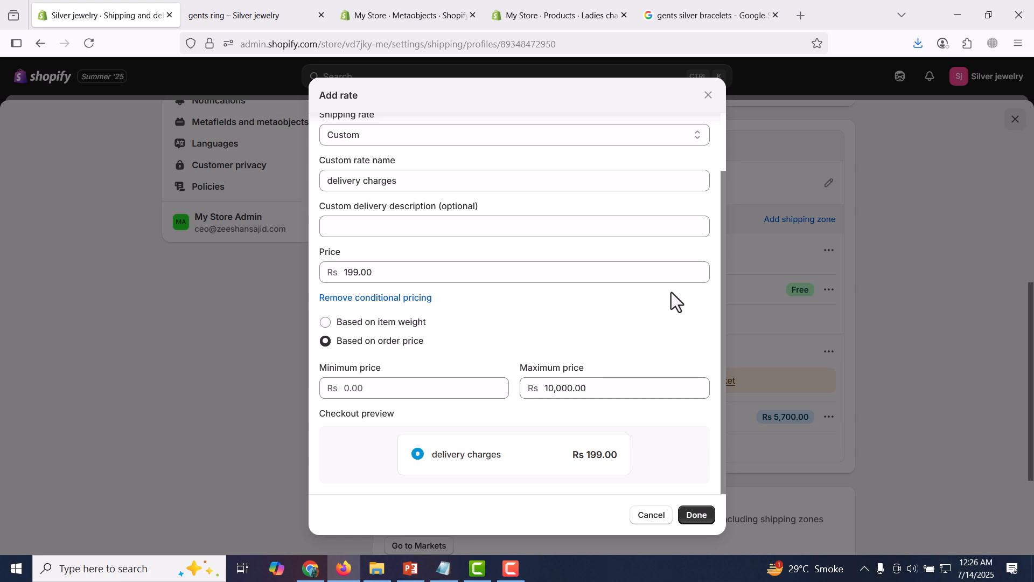
{"action": "left_click", "coordinate": [693, 518]}
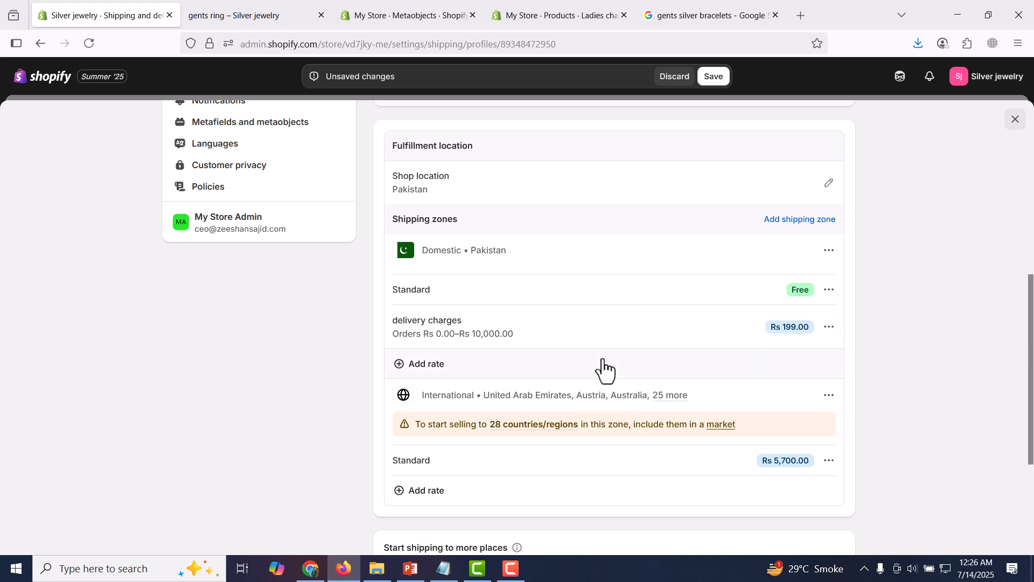
Save the Rs 199.00 'delivery charges' domestic rate, glance at the gents ring storefront, and return
{"action": "left_click", "coordinate": [713, 77]}
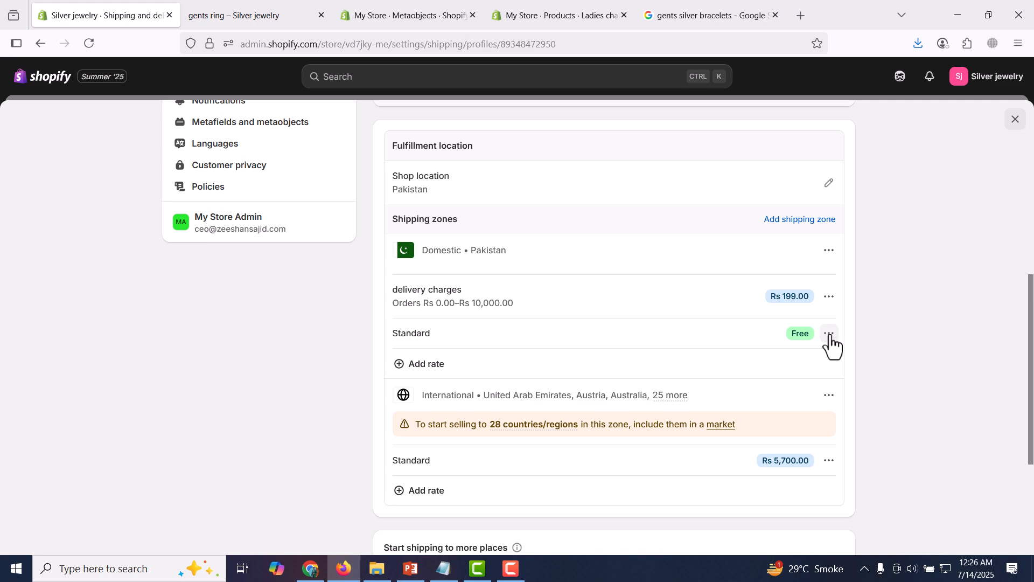
{"action": "left_click", "coordinate": [261, 11]}
{"action": "scroll", "coordinate": [517, 199], "scroll_direction": "up", "scroll_amount": 15}
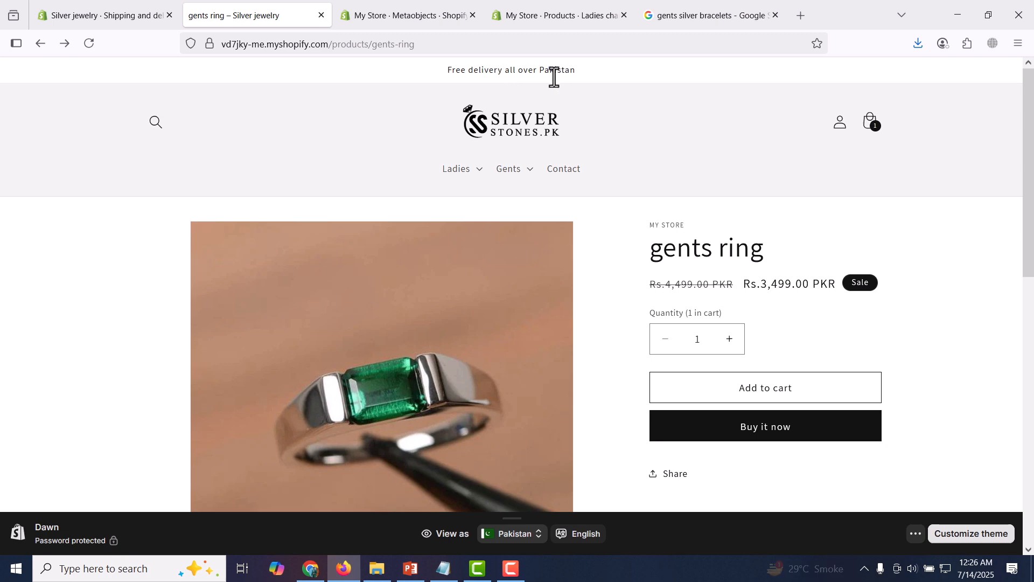
{"action": "left_click", "coordinate": [153, 3]}
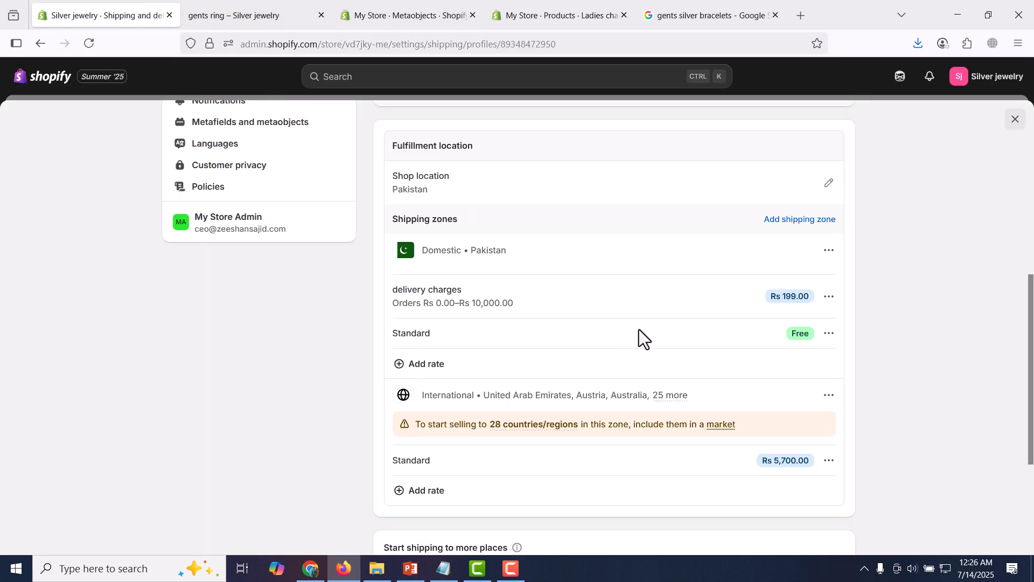
{"action": "scroll", "coordinate": [634, 348], "scroll_direction": "up", "scroll_amount": 2}
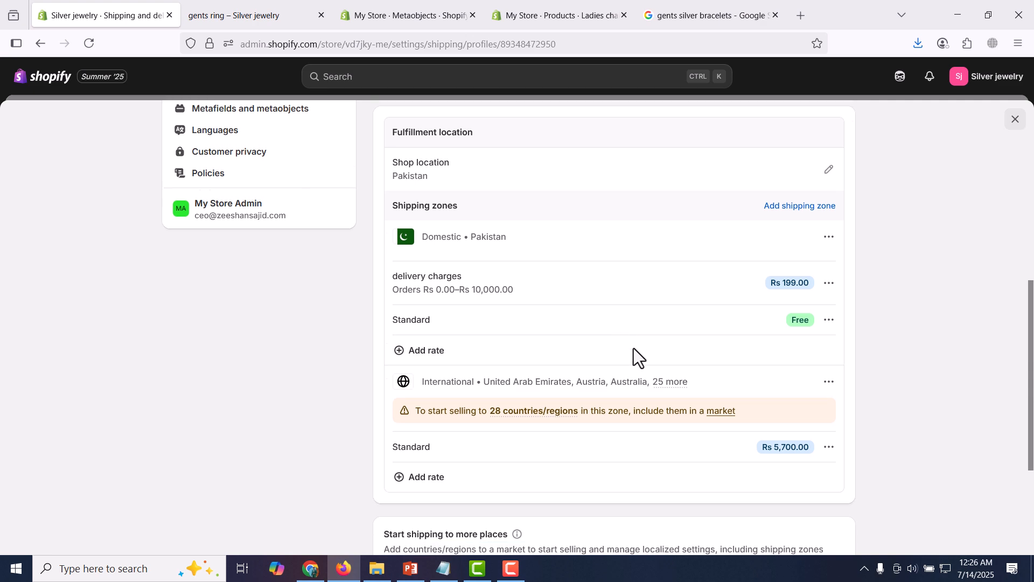
{"action": "scroll", "coordinate": [634, 348], "scroll_direction": "down", "scroll_amount": 6}
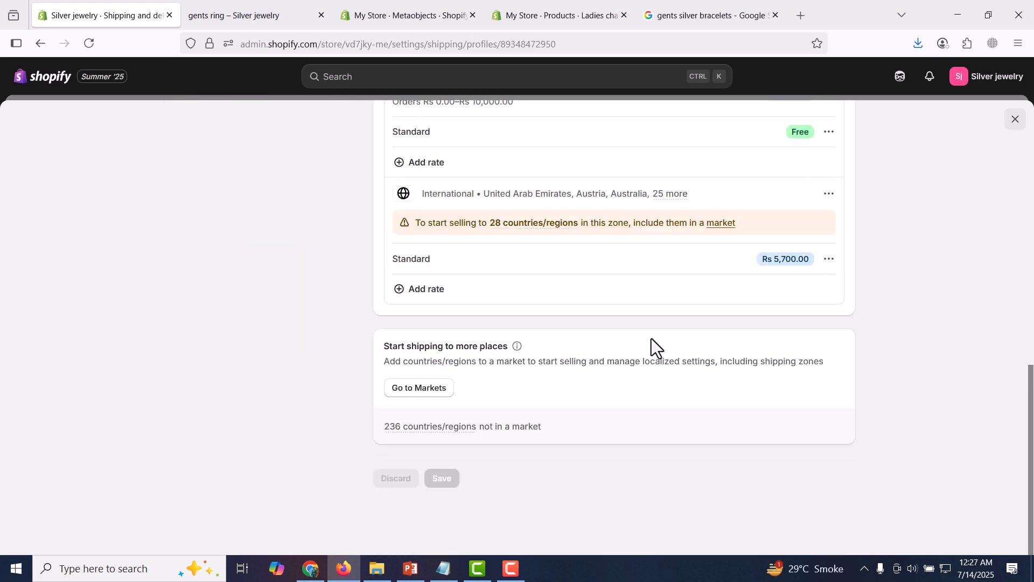